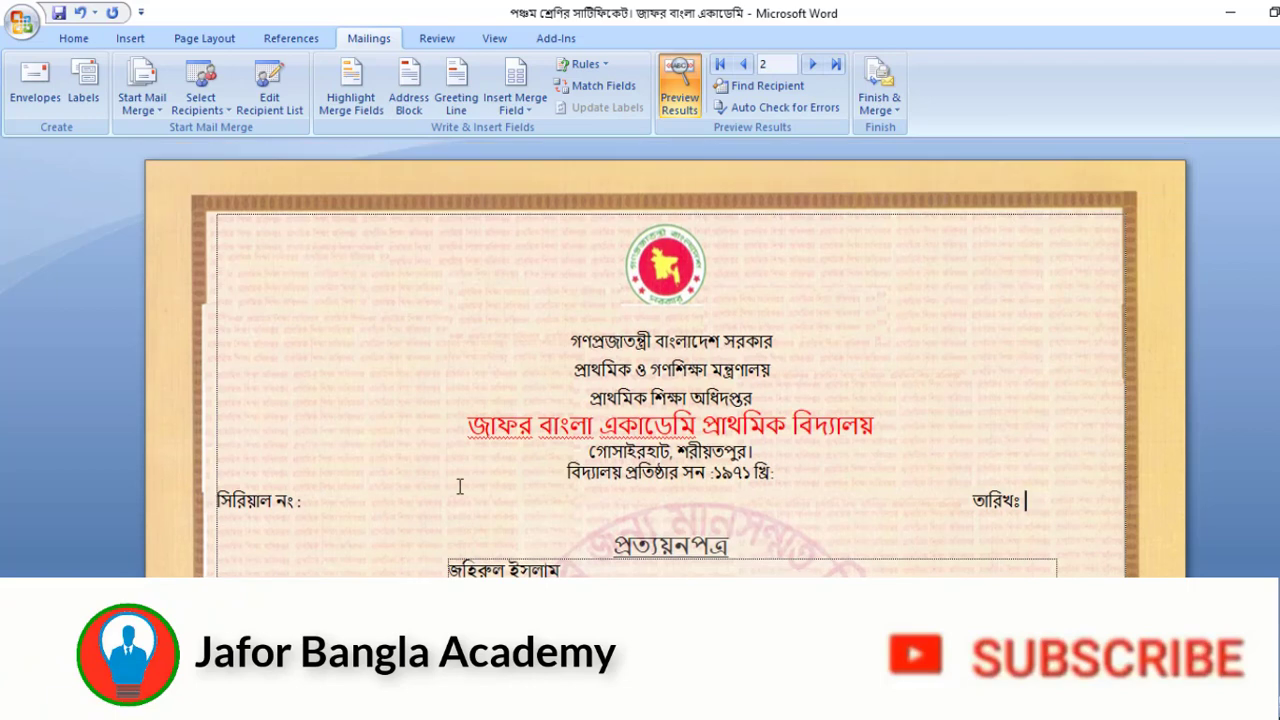
# Choose to finish the mail merge by editing individual documents.
pyautogui.click(890, 108)
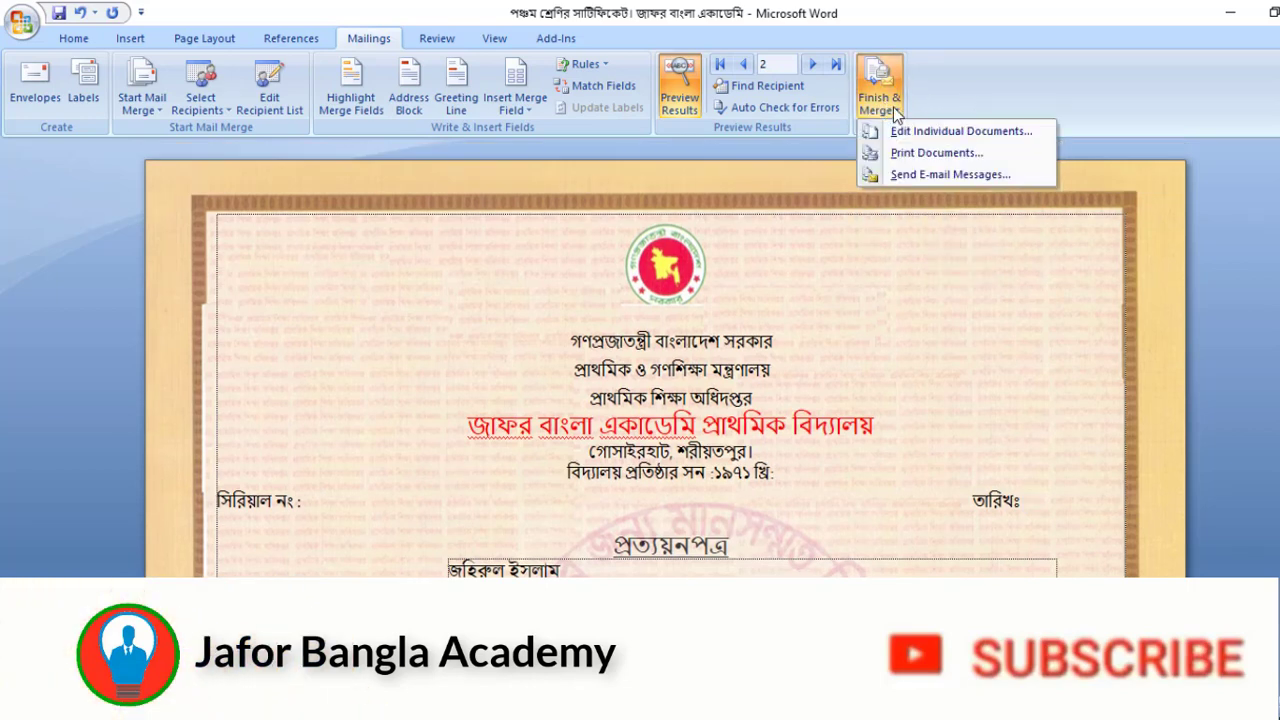
pyautogui.click(985, 135)
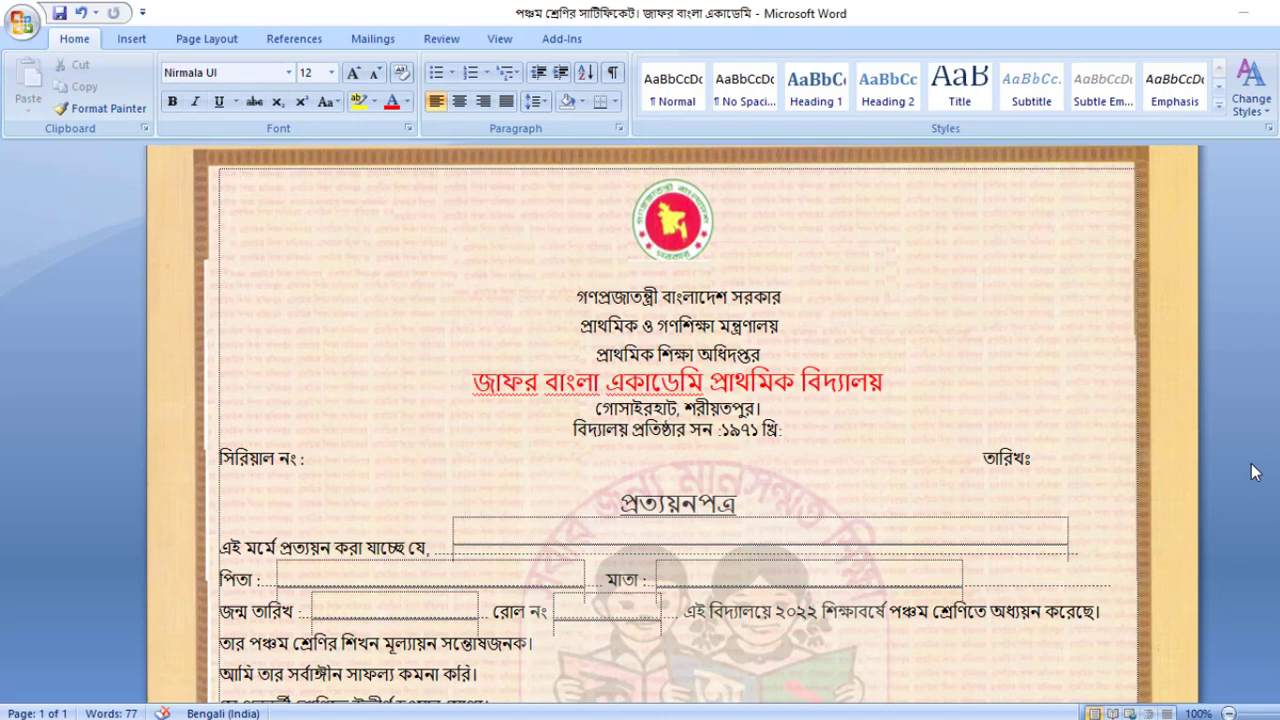
# Look over the student data in the Class Five result sheet in Excel and return to the certificate in Word.
pyautogui.click(450, 718)
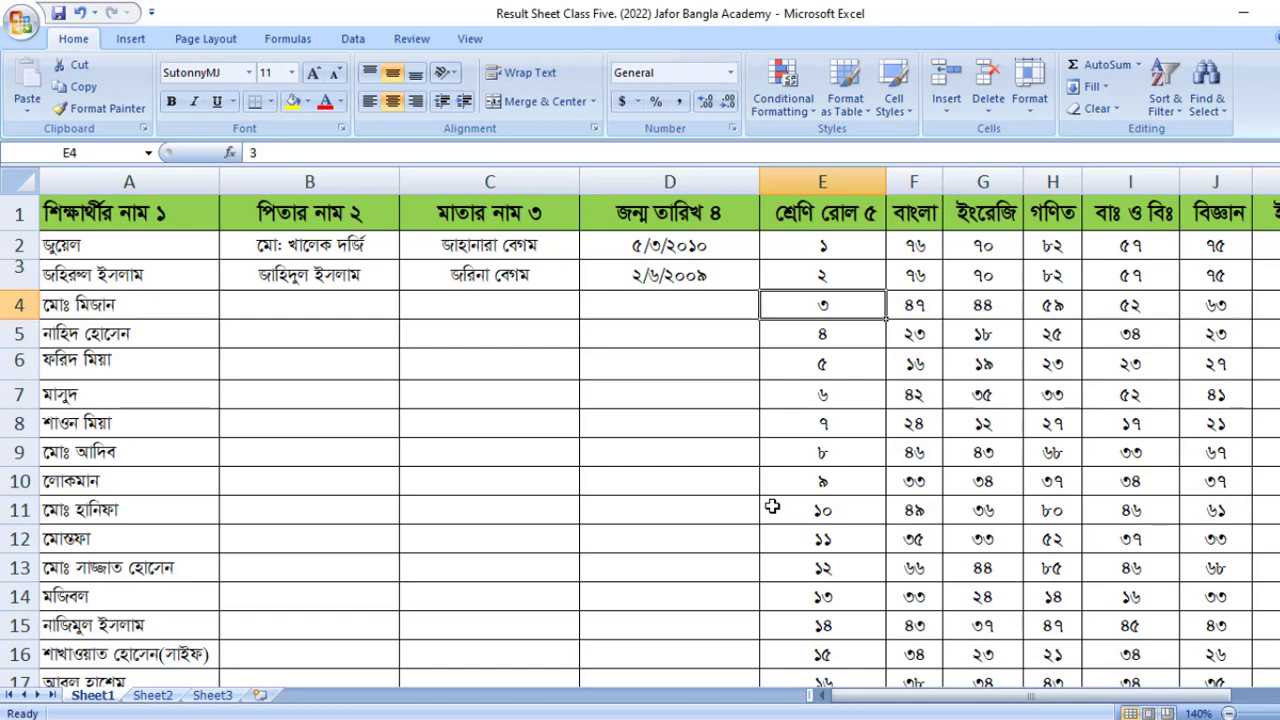
pyautogui.click(296, 719)
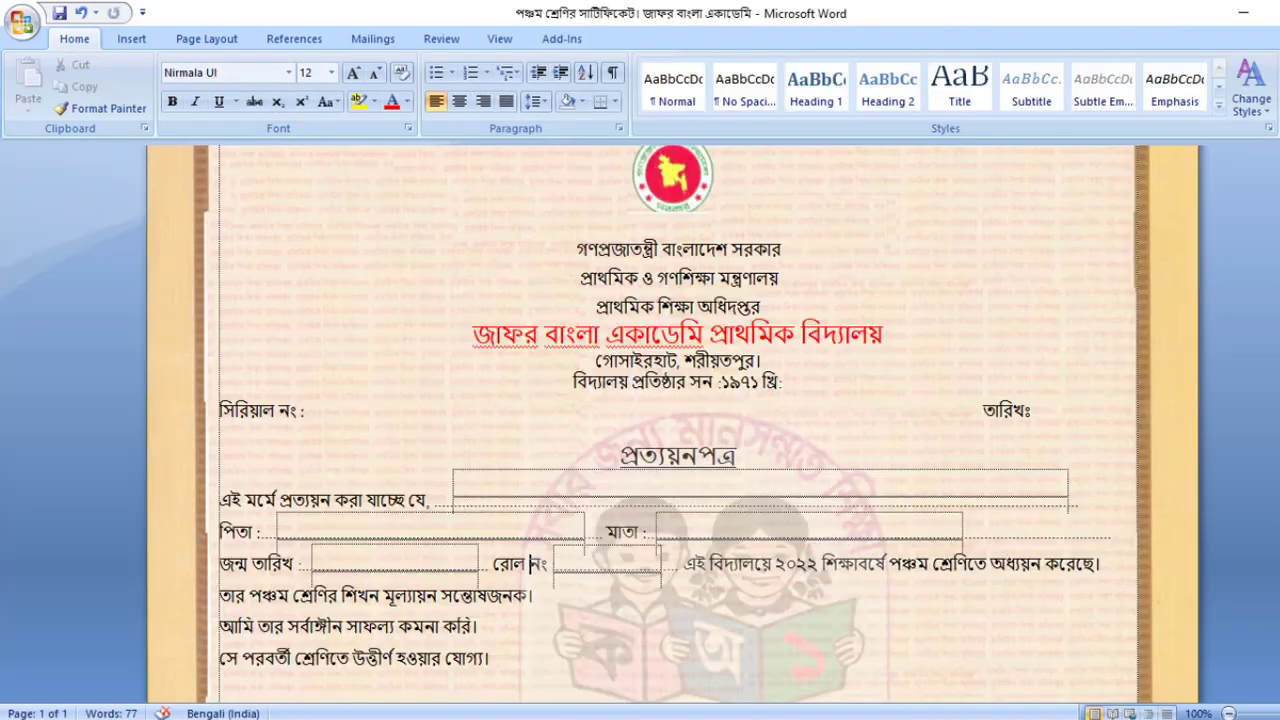
pyautogui.scroll(1, 572, 633)
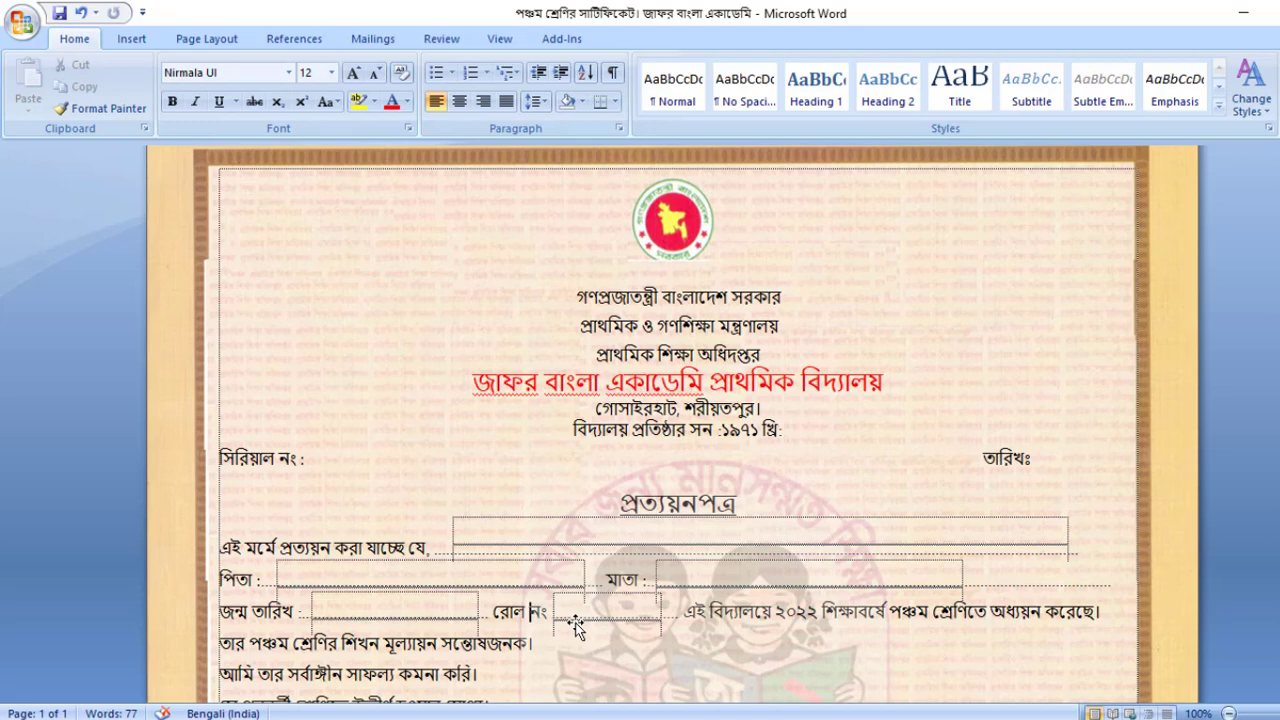
# Connect Sheet1$ of the existing Desktop workbook "Result Sheet Class Five. (2022) Jafor Bangla Academy" as the mail merge recipient list, with first-row column headers.
pyautogui.click(458, 531)
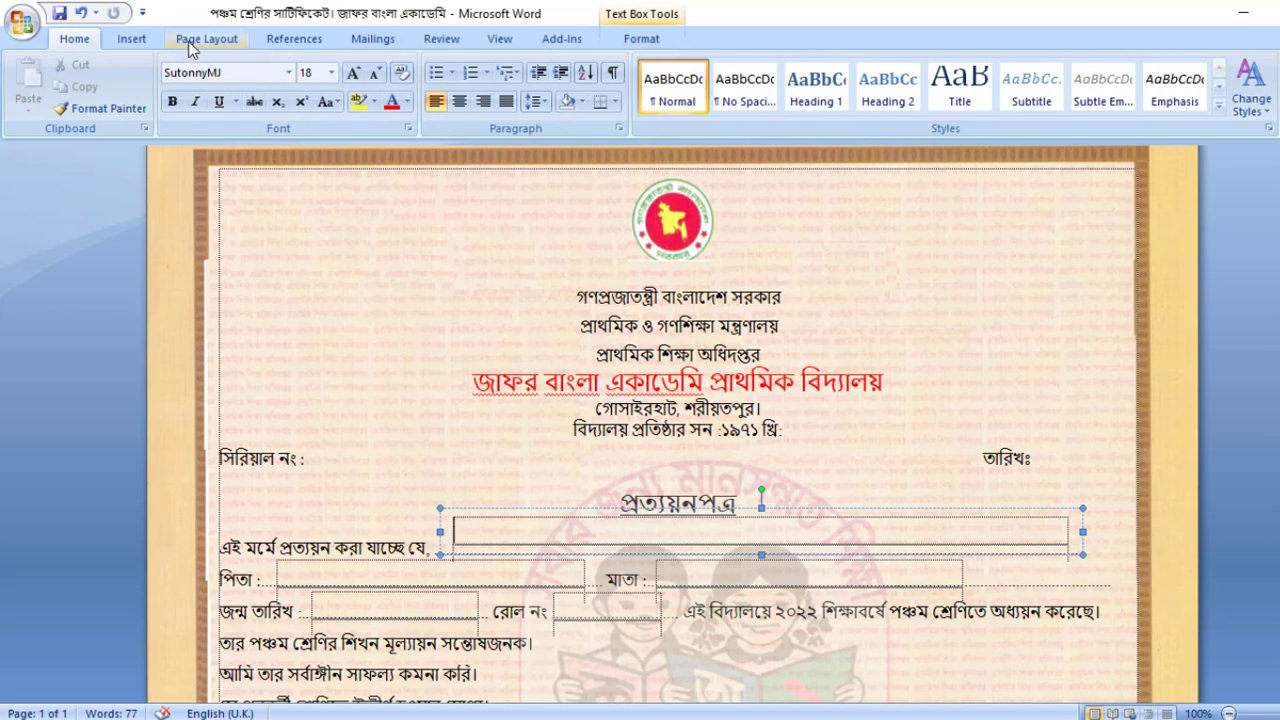
pyautogui.click(373, 39)
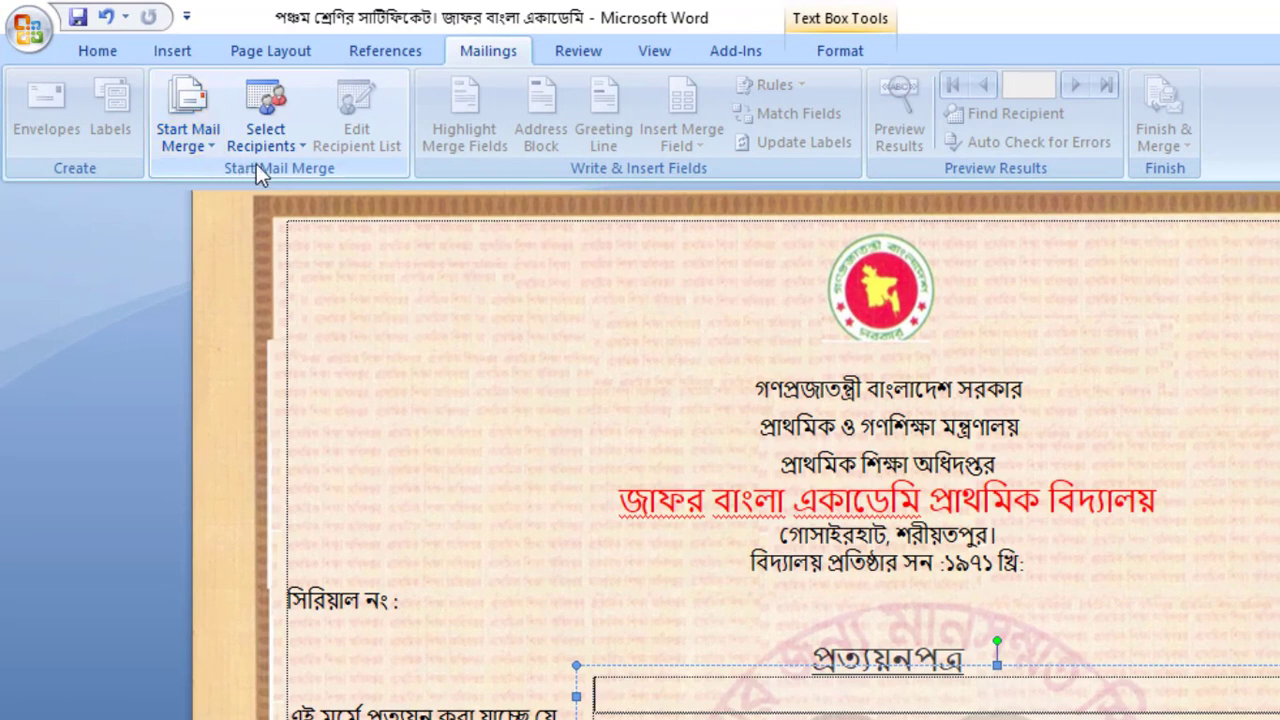
pyautogui.click(304, 141)
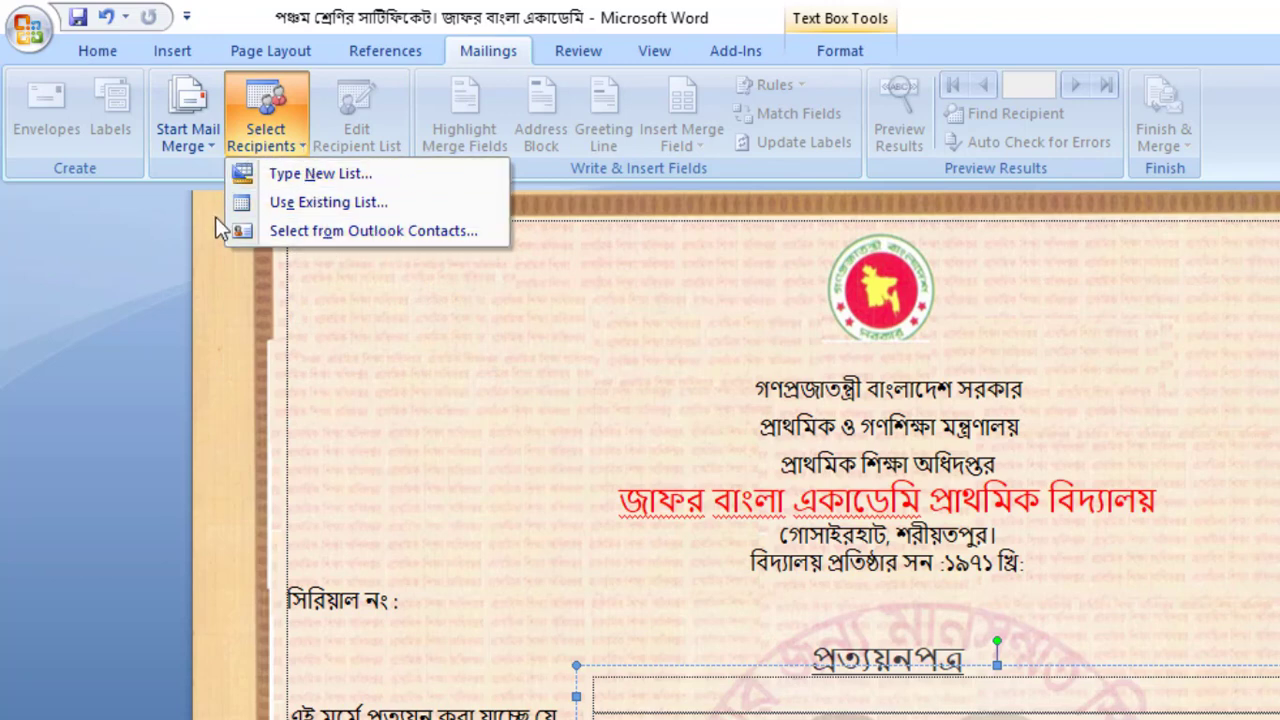
pyautogui.click(385, 203)
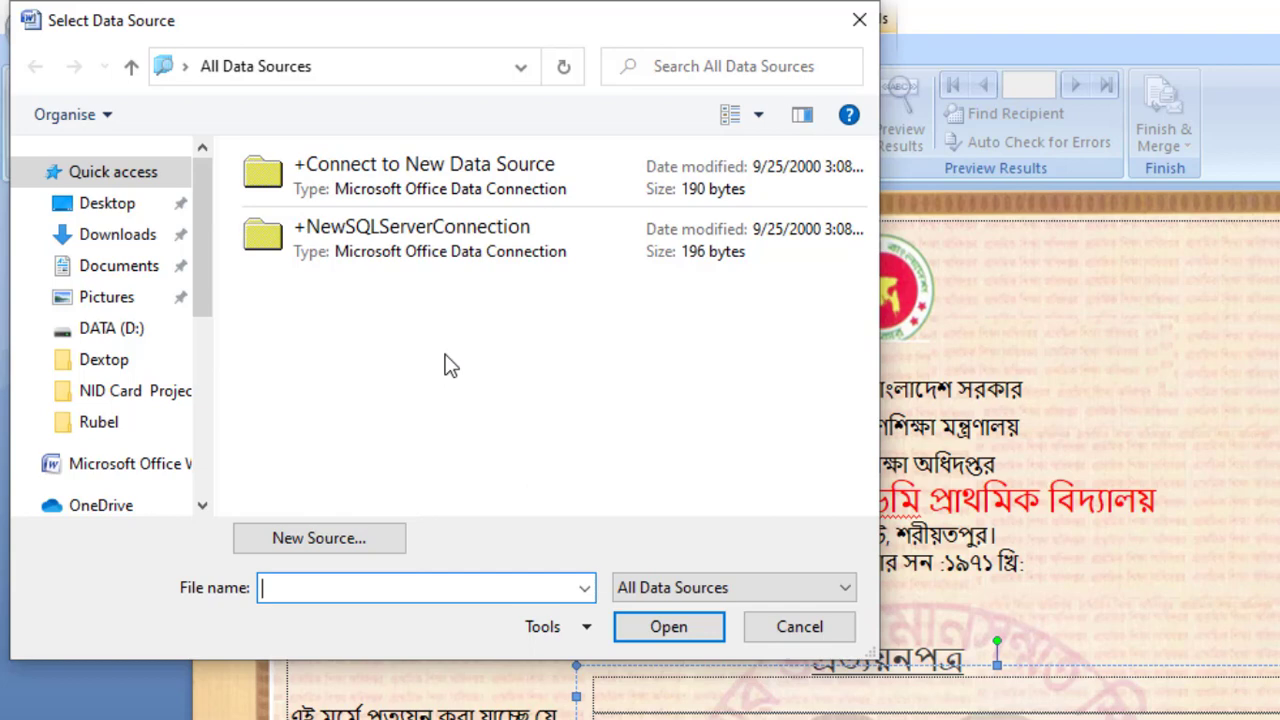
pyautogui.click(118, 210)
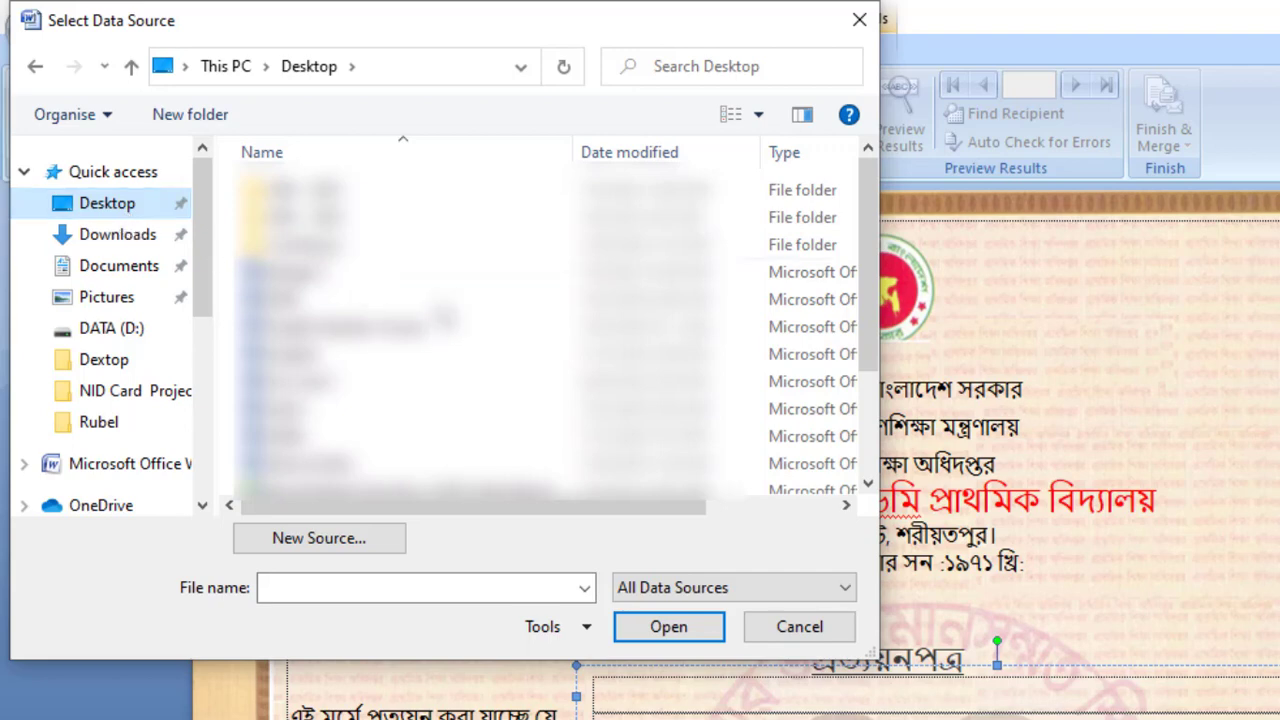
pyautogui.scroll(-3, 400, 400)
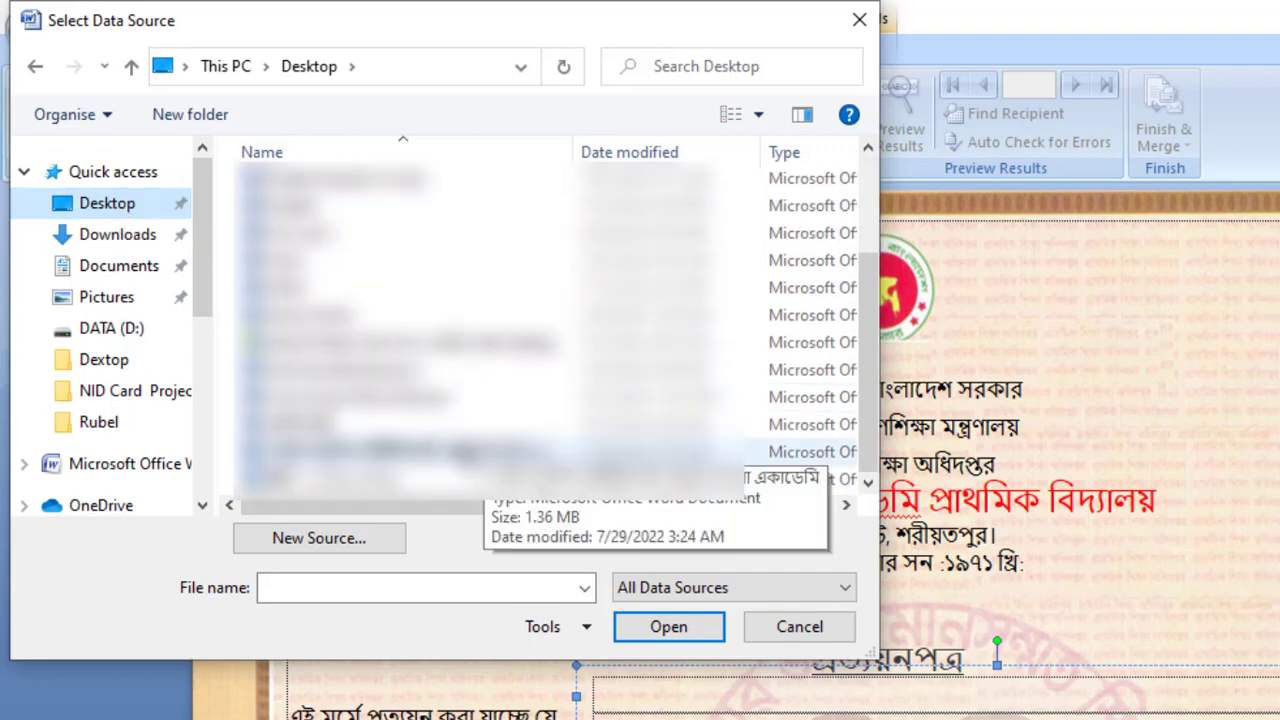
pyautogui.scroll(1, 390, 428)
pyautogui.click(390, 425)
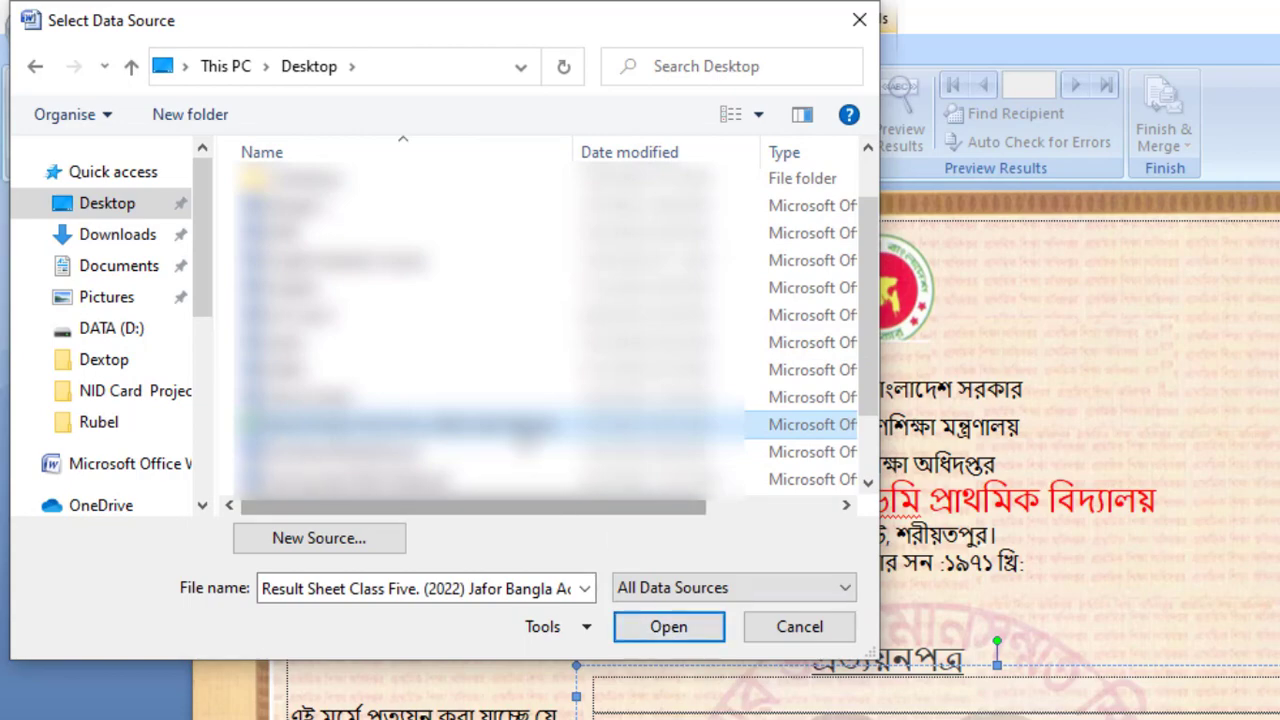
pyautogui.click(666, 640)
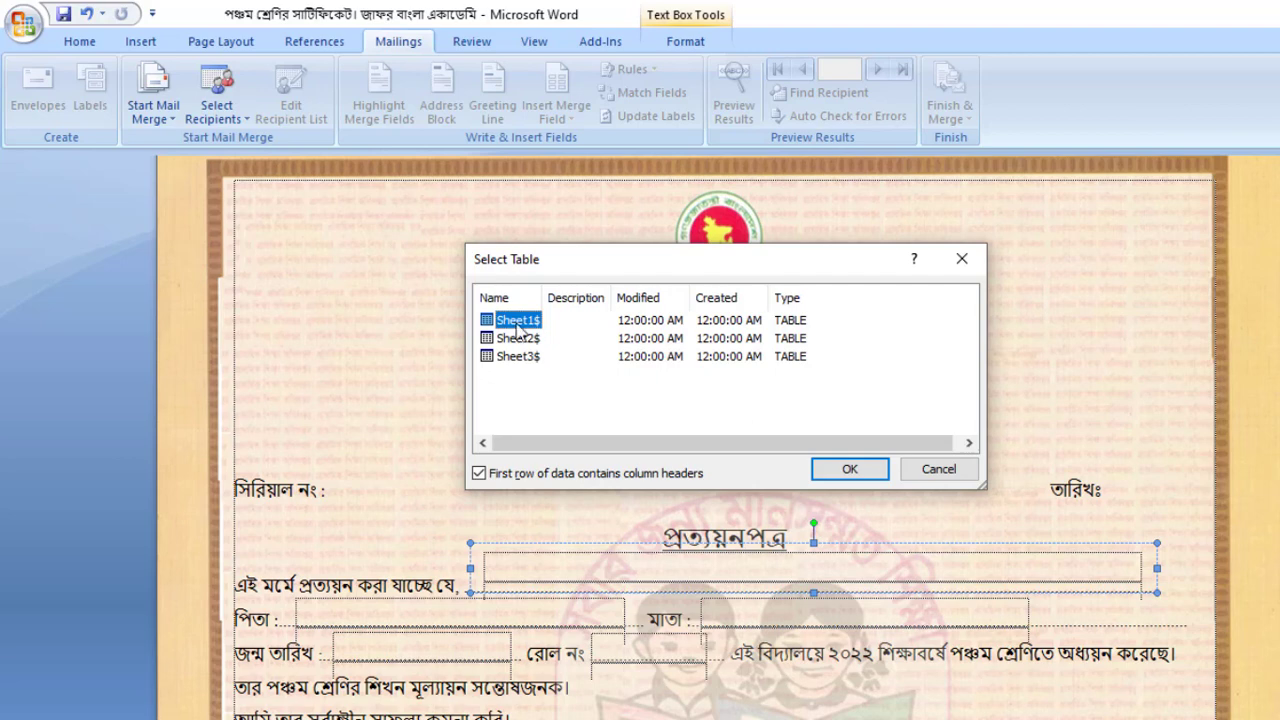
pyautogui.click(845, 476)
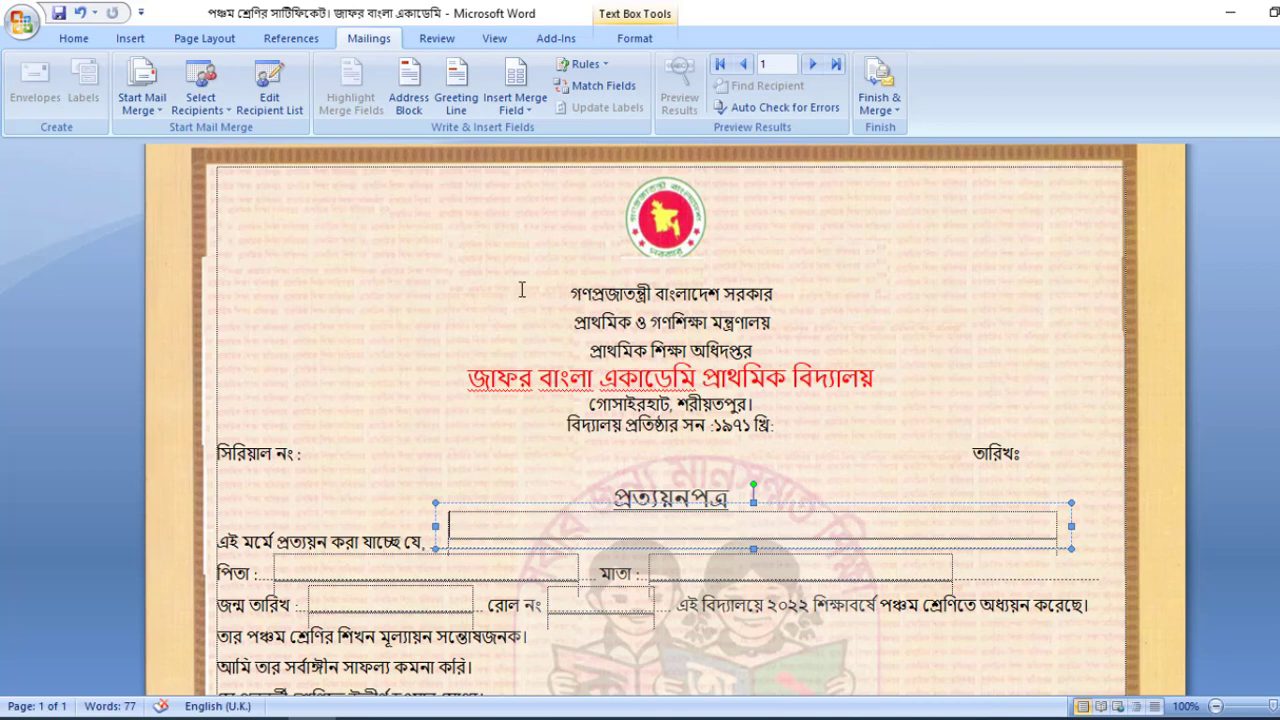
# Insert the student name merge field wkÿv_xi_bvg_1 into the text box on the certificate's name line.
pyautogui.click(536, 115)
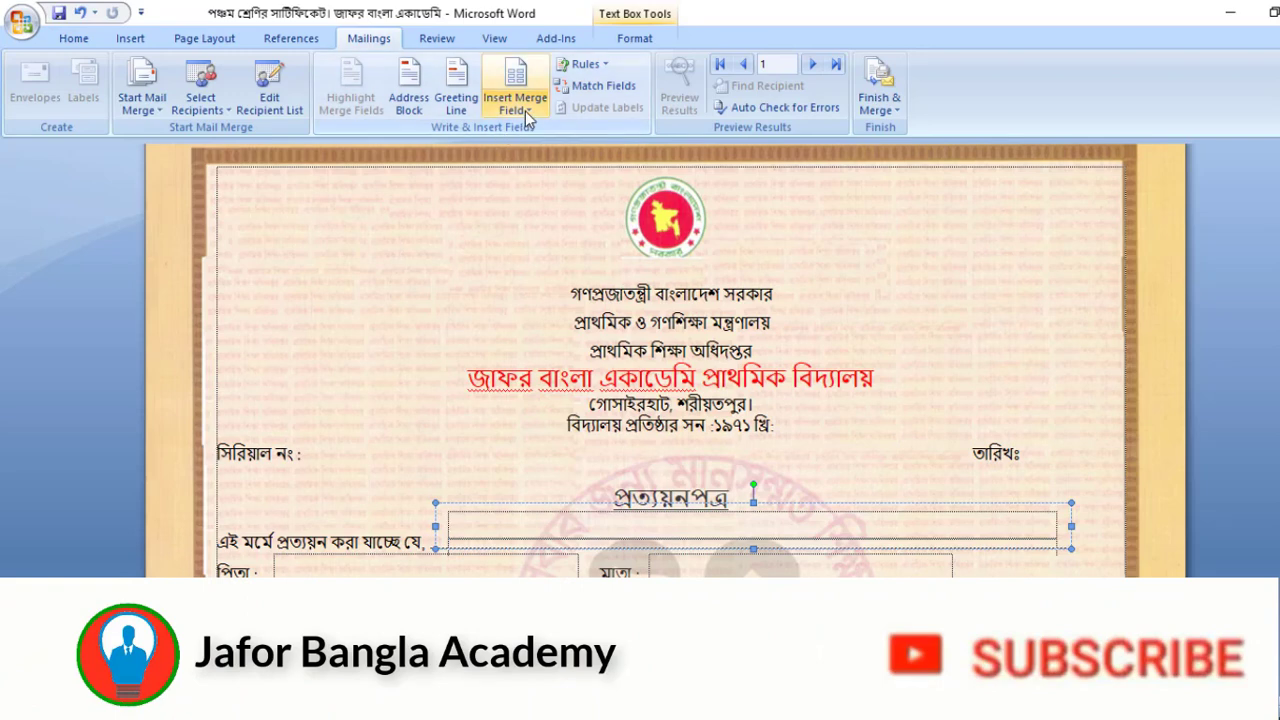
pyautogui.click(527, 117)
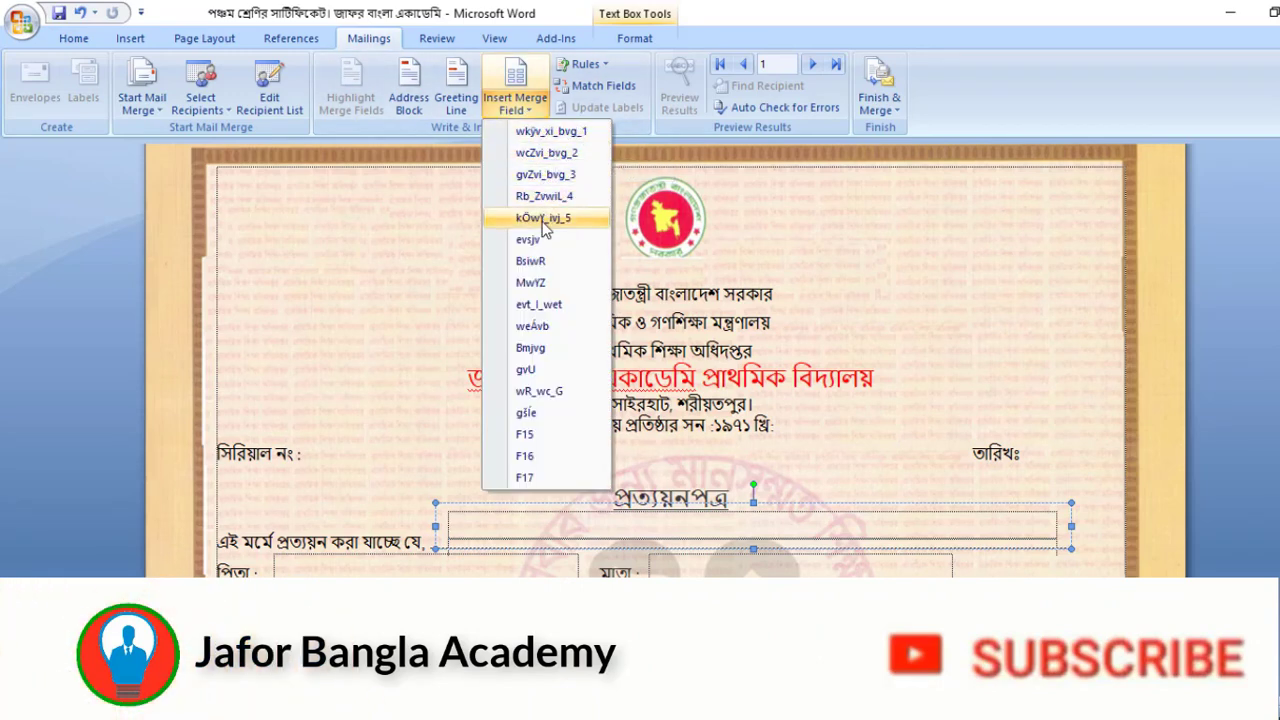
pyautogui.click(577, 138)
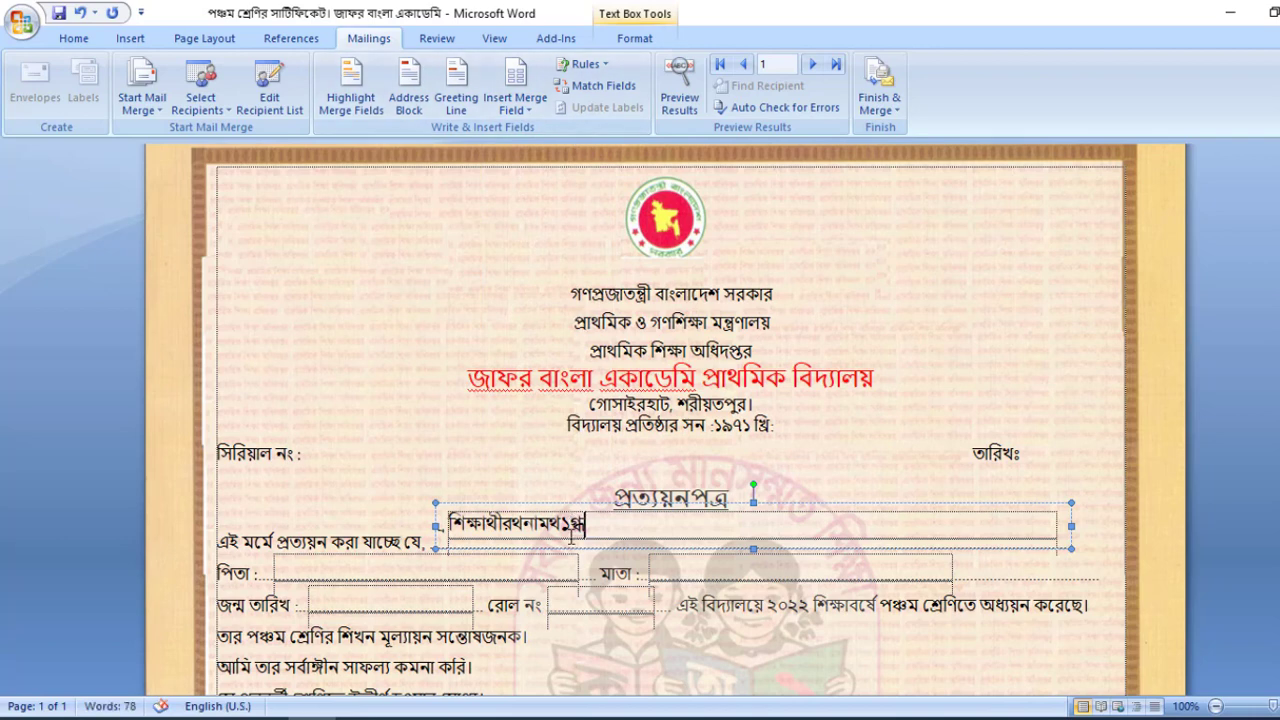
# Insert merge field wcZvi_bvg_2 into the father's name (পিতা) box and gvZvi_bvg_3 into the mother's name (মাতা) box.
pyautogui.click(309, 573)
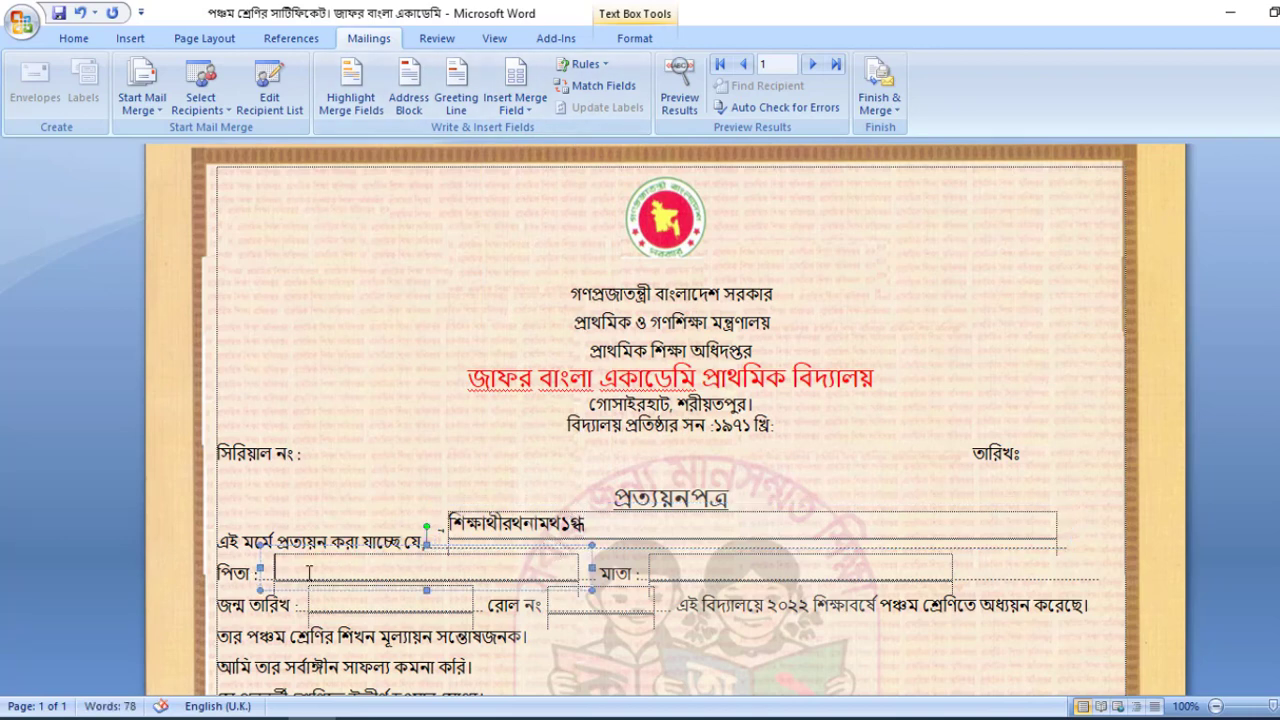
pyautogui.click(523, 113)
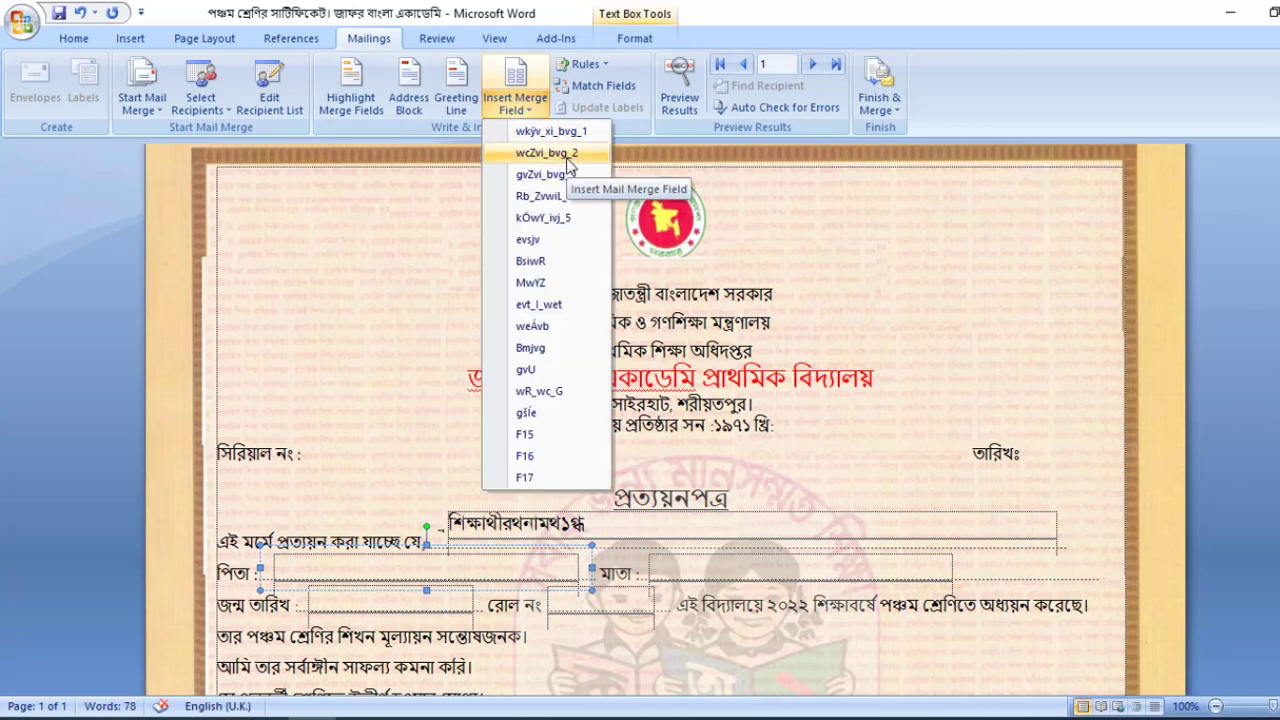
pyautogui.click(567, 158)
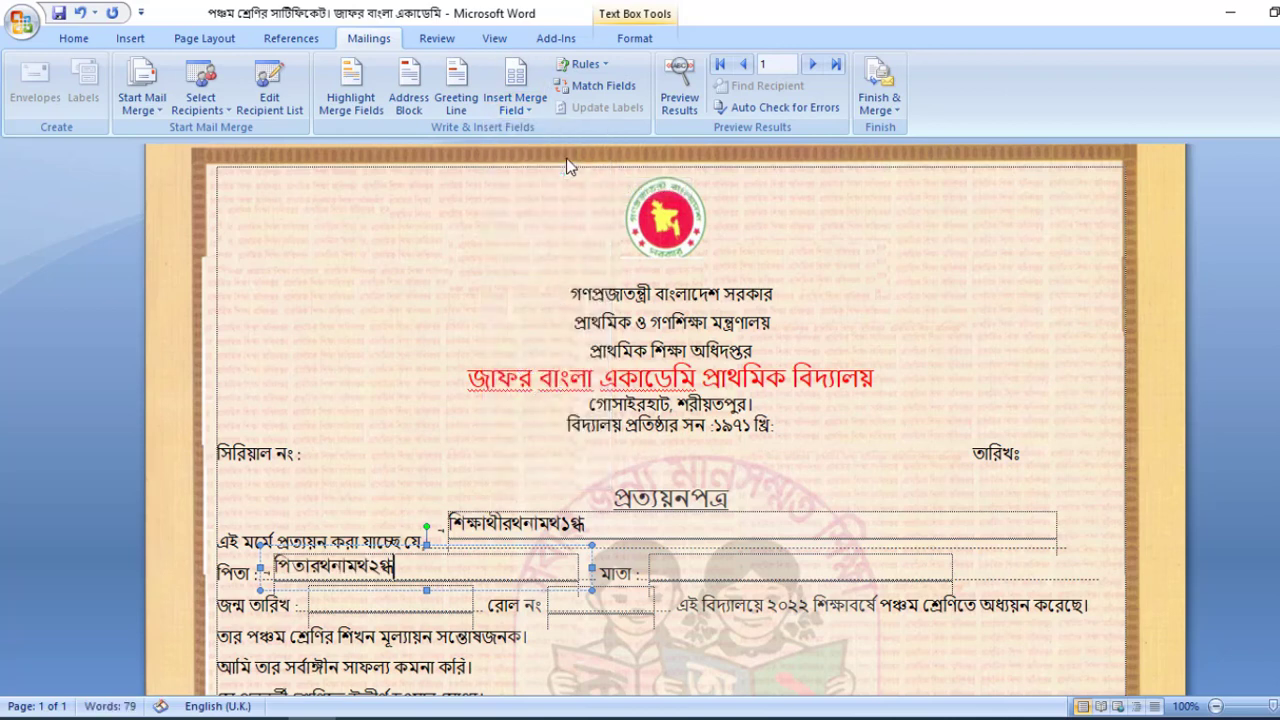
pyautogui.click(672, 575)
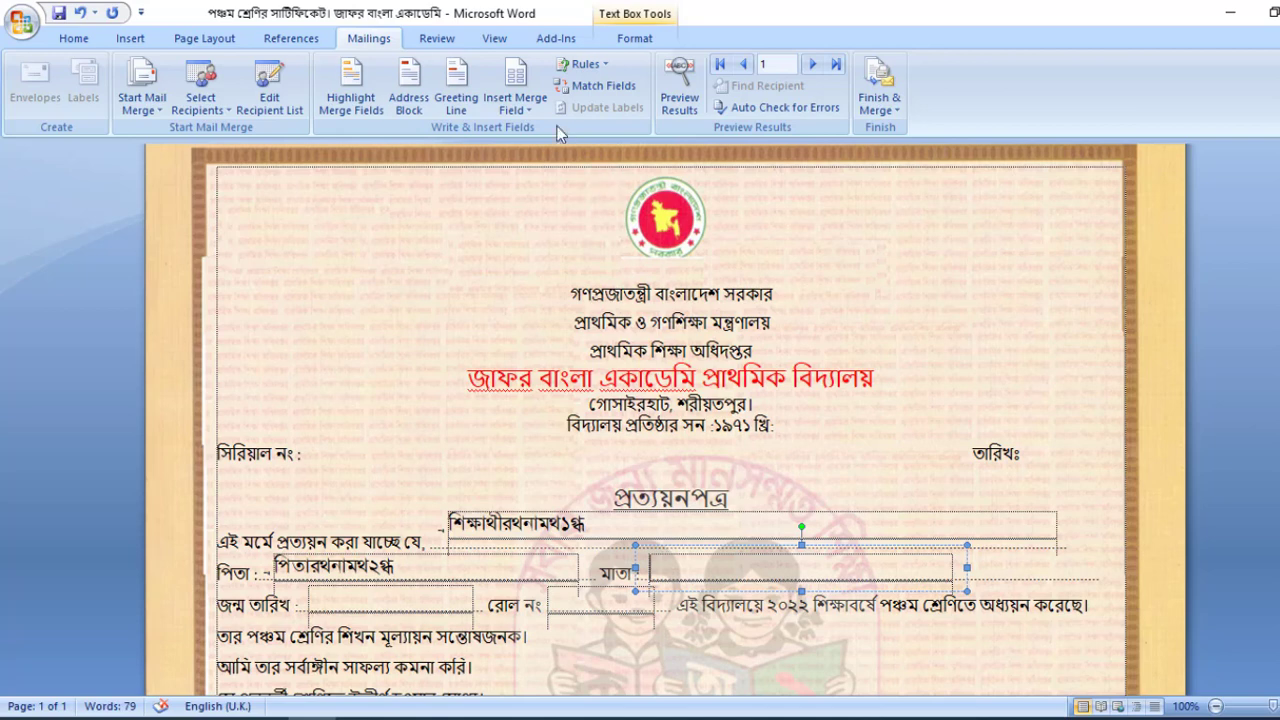
pyautogui.click(515, 104)
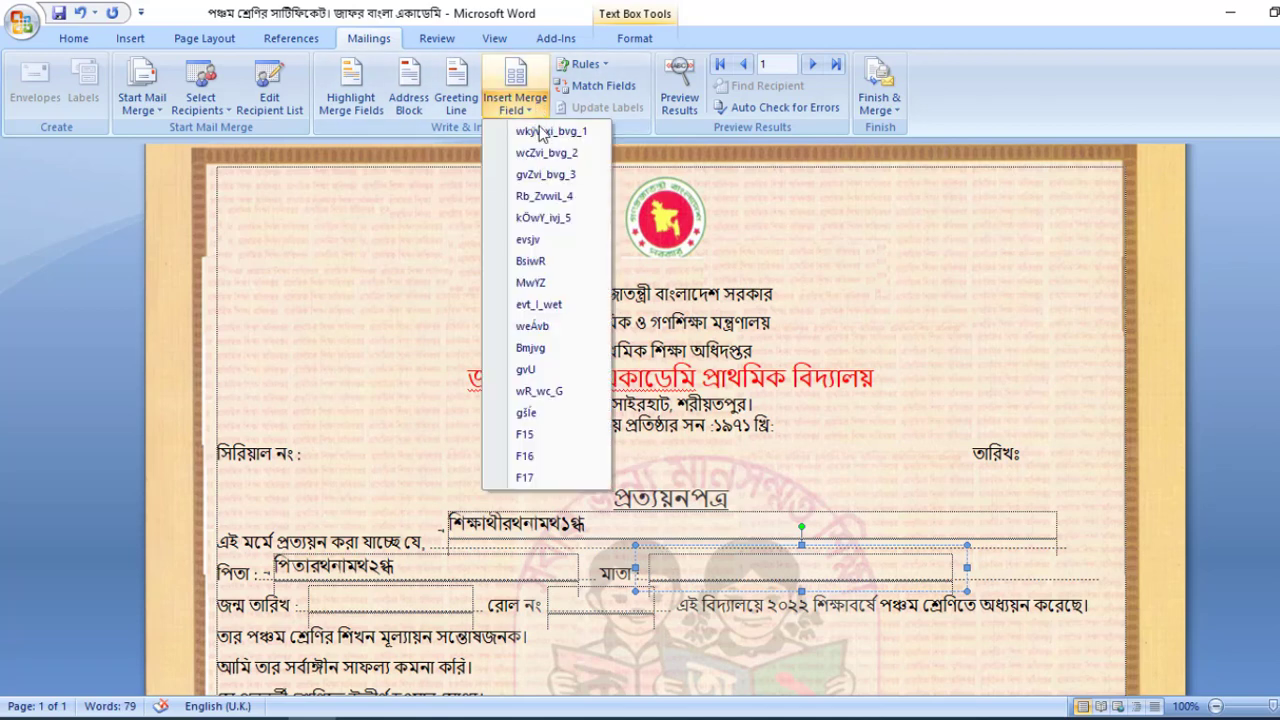
pyautogui.click(558, 177)
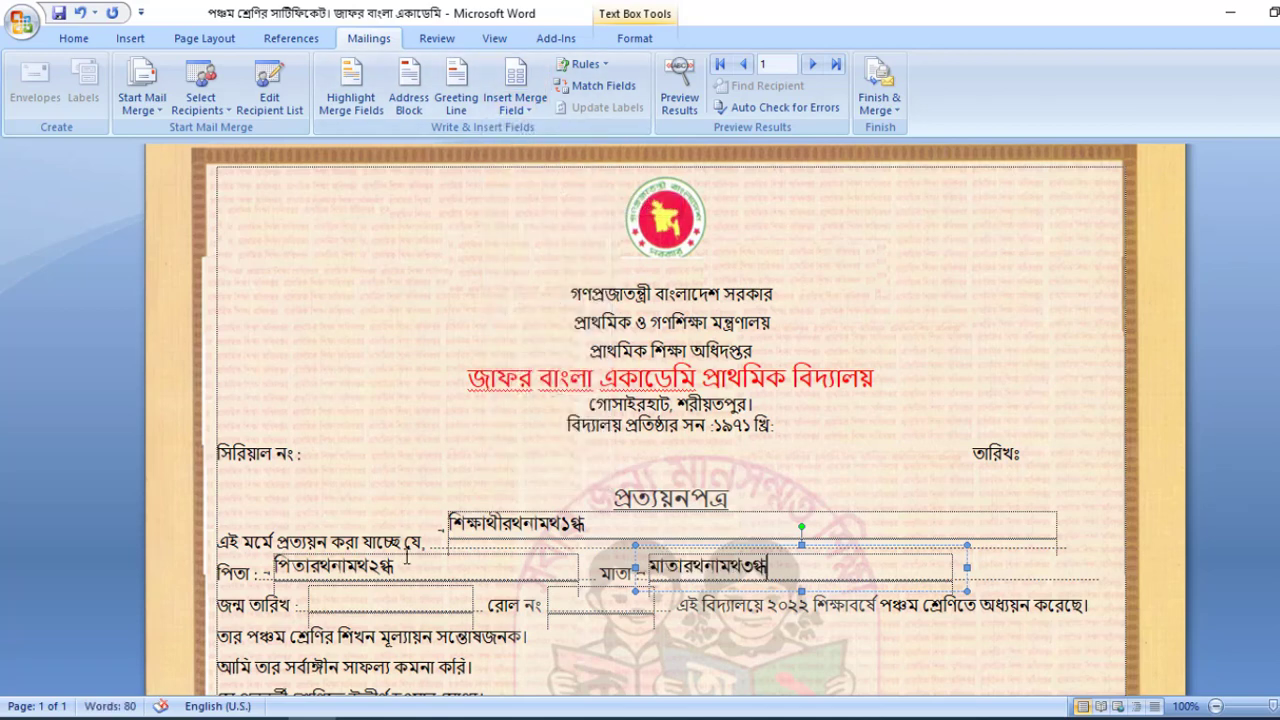
# Insert merge field Rb_ZvwiL_4 into the date of birth (জন্ম তারিখ) box of the certificate.
pyautogui.click(388, 603)
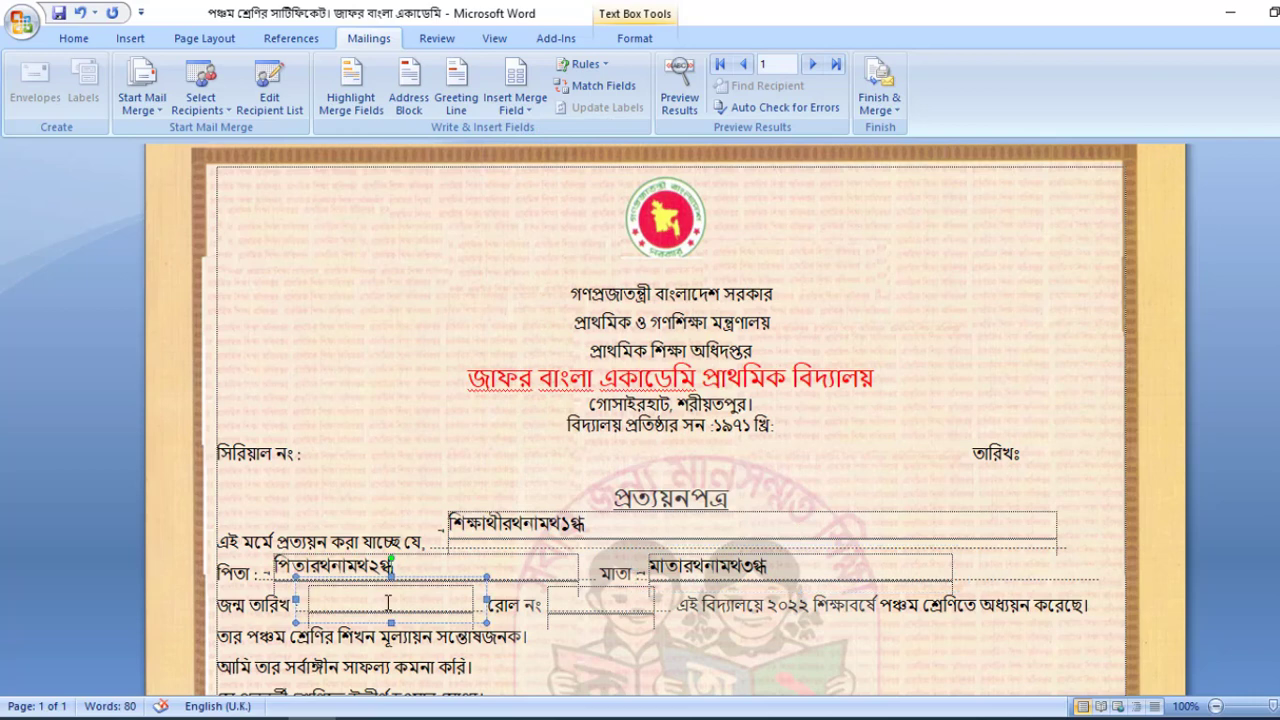
pyautogui.click(531, 106)
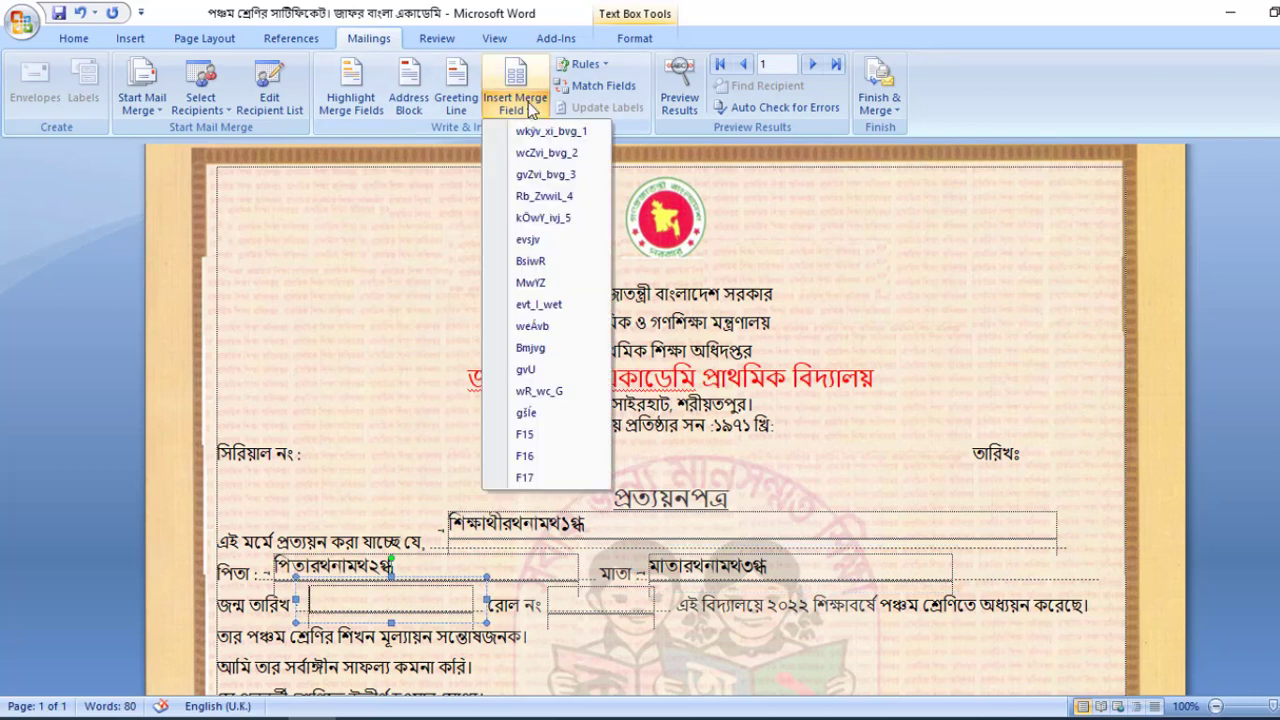
pyautogui.click(561, 198)
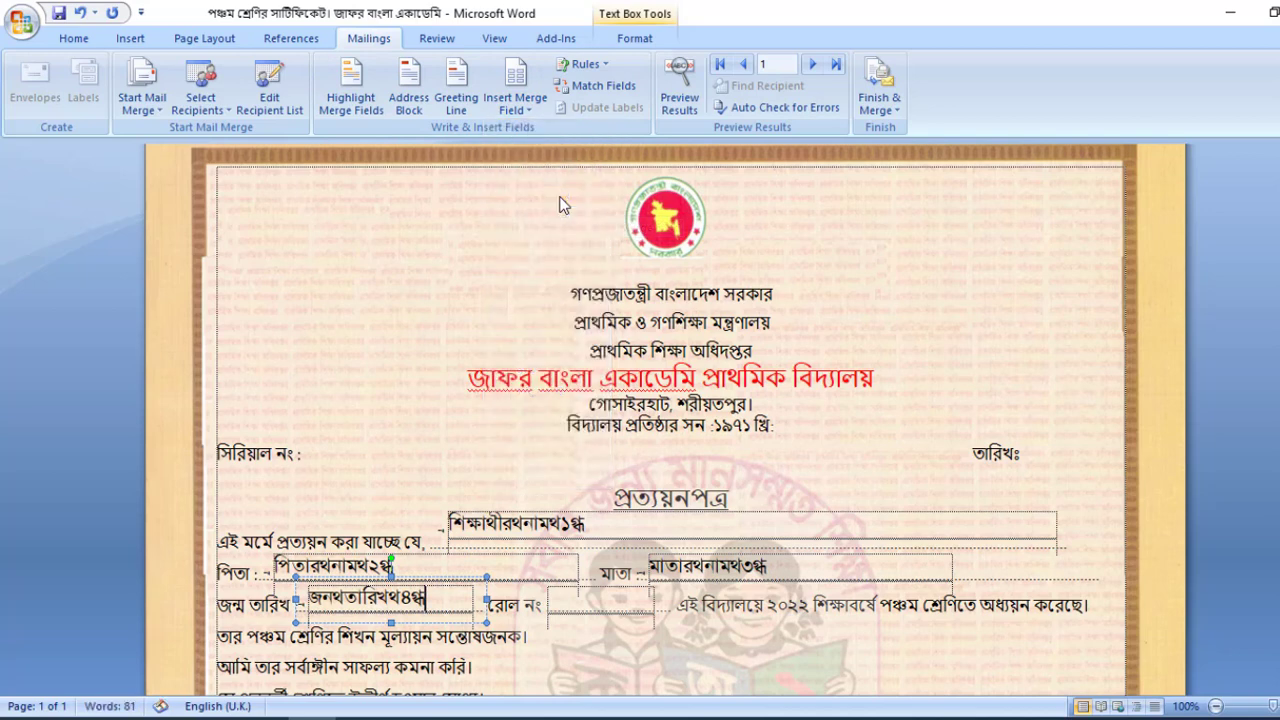
pyautogui.click(606, 598)
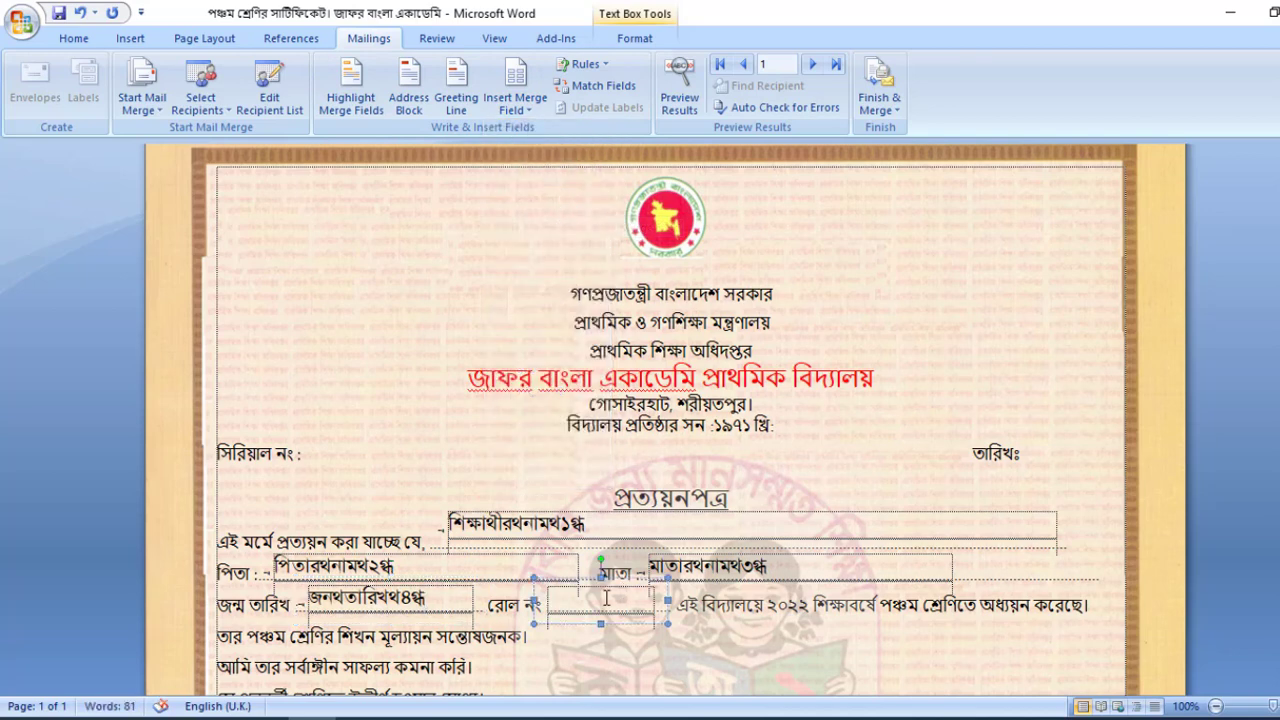
pyautogui.click(1036, 453)
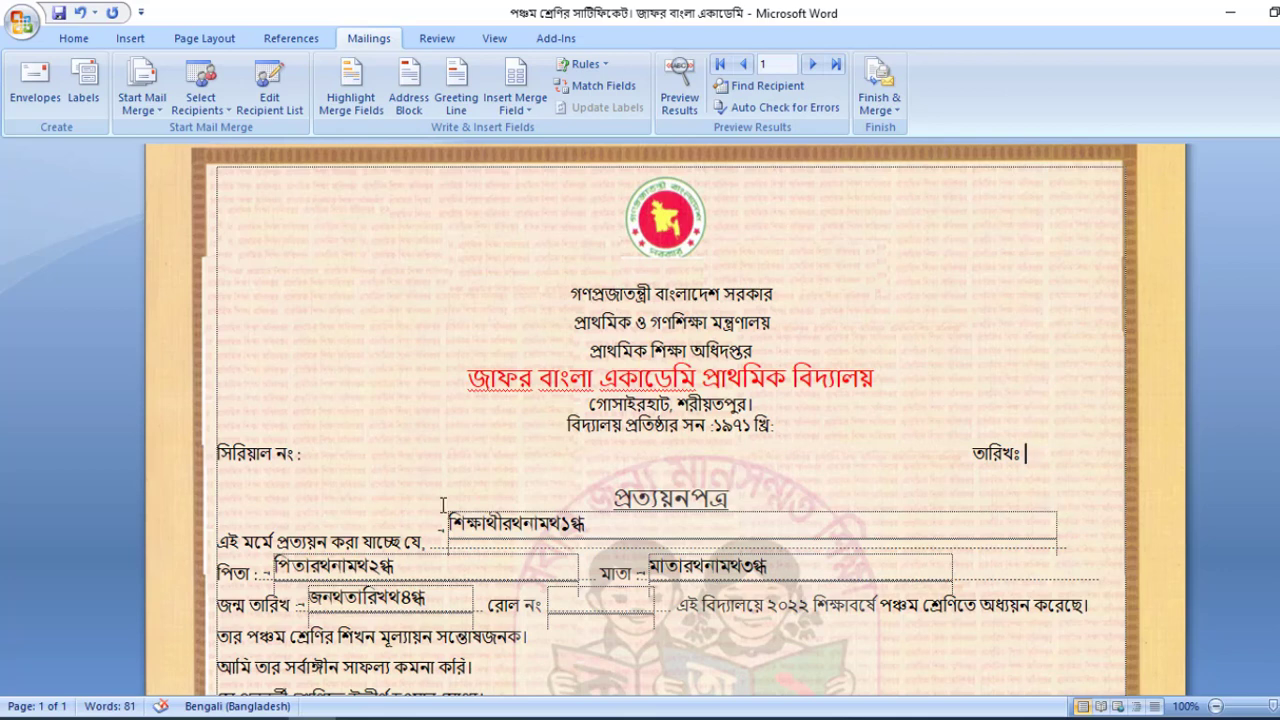
# Preview the merge results on the certificate and check the filled-in student details.
pyautogui.scroll(-1, 440, 497)
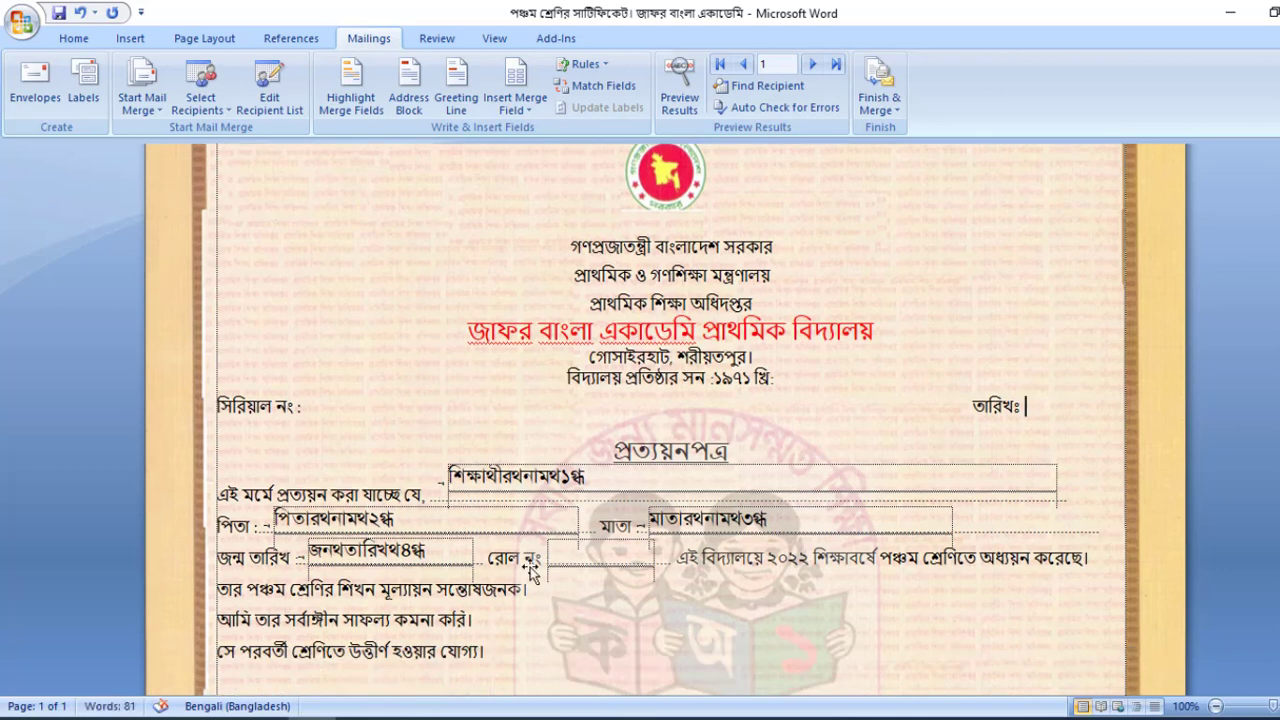
pyautogui.scroll(2, 640, 330)
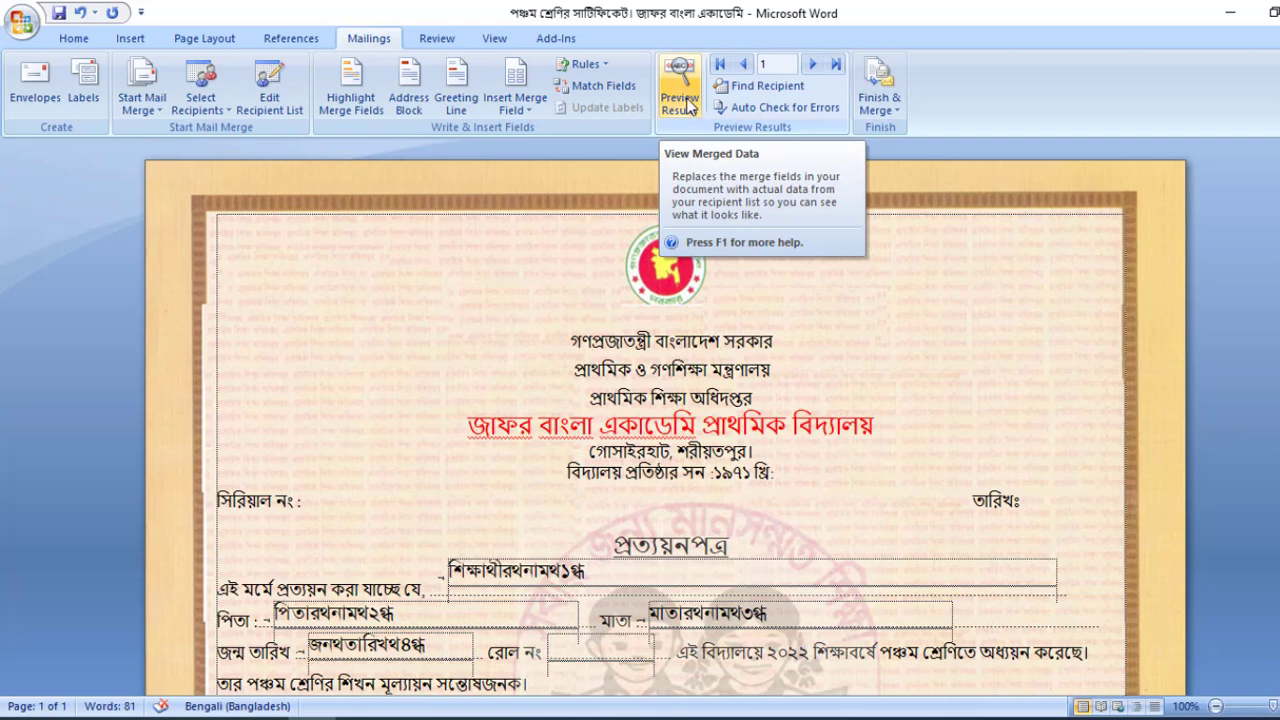
pyautogui.click(688, 104)
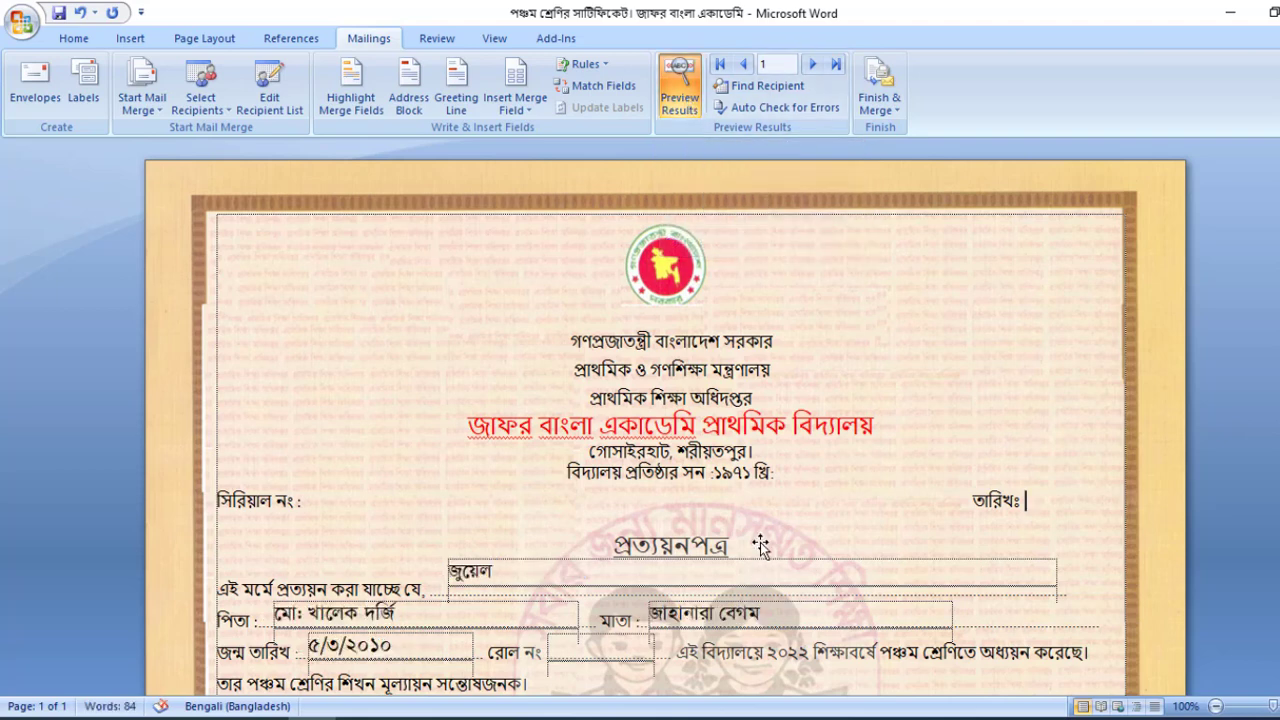
pyautogui.scroll(-1, 545, 480)
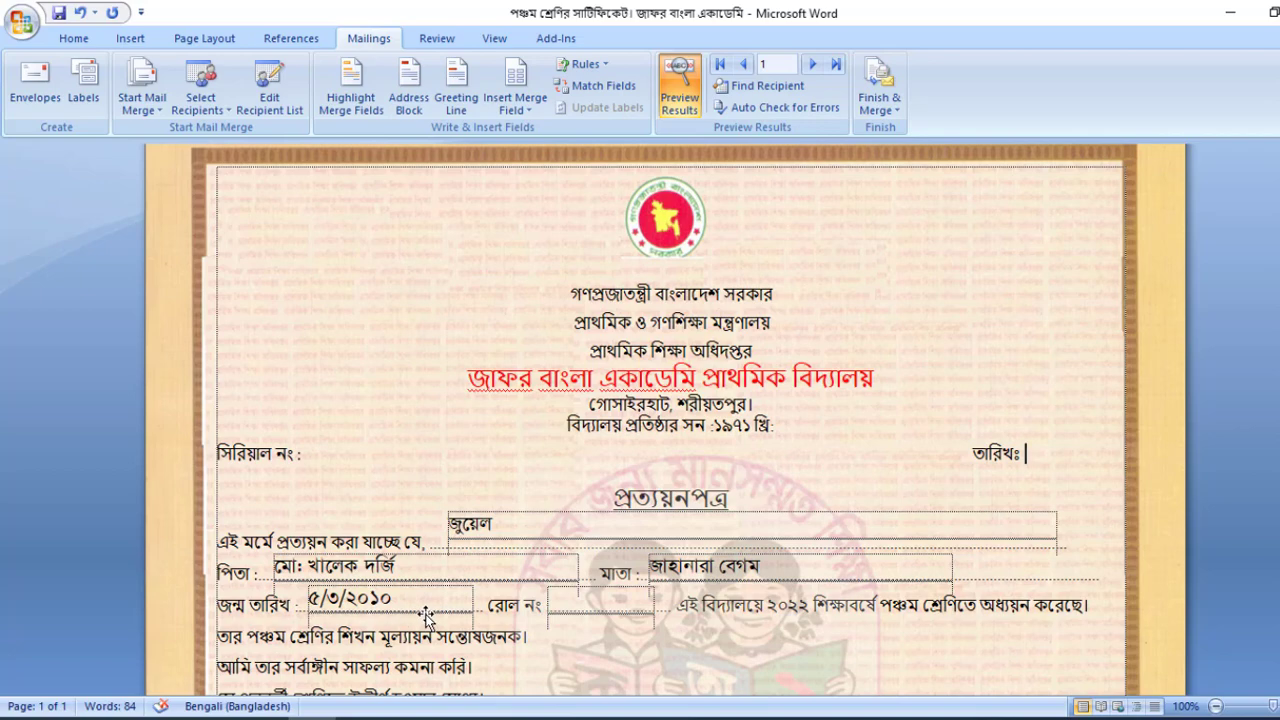
pyautogui.scroll(-1, 426, 618)
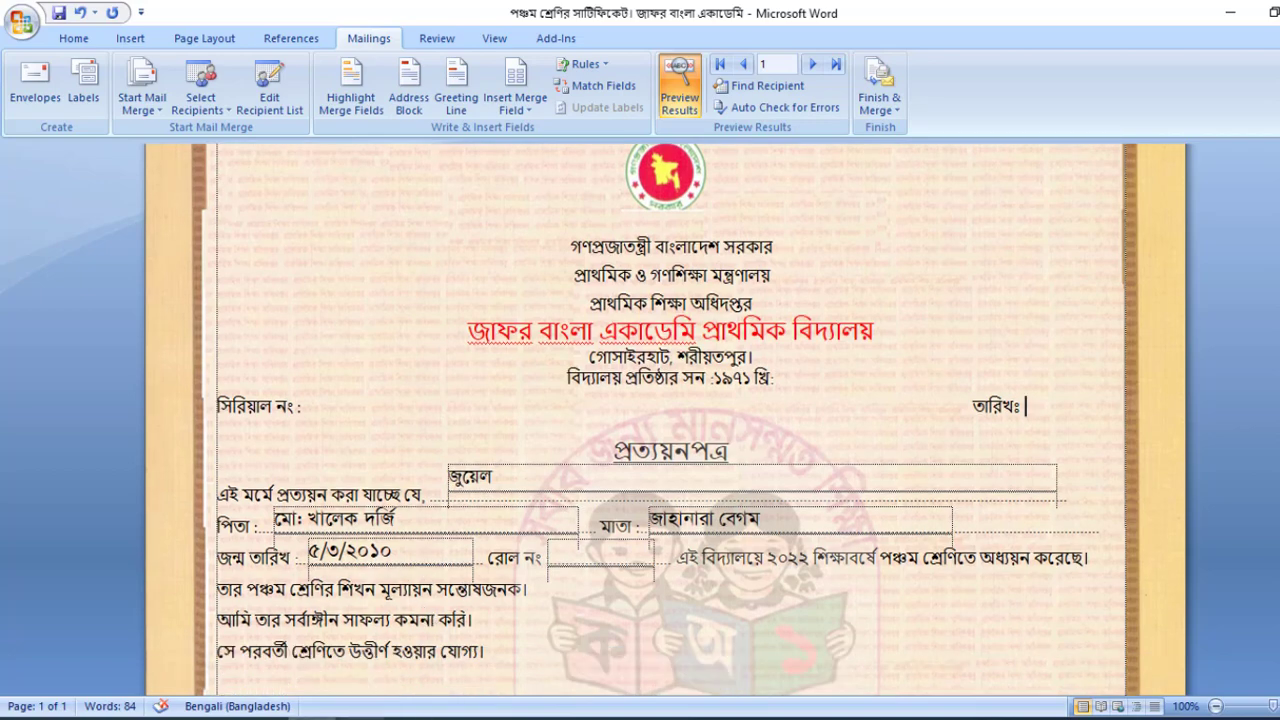
# Switch to the Class Five result sheet in Excel and examine its columns from date of birth through remarks (মন্তব্য).
pyautogui.click(360, 718)
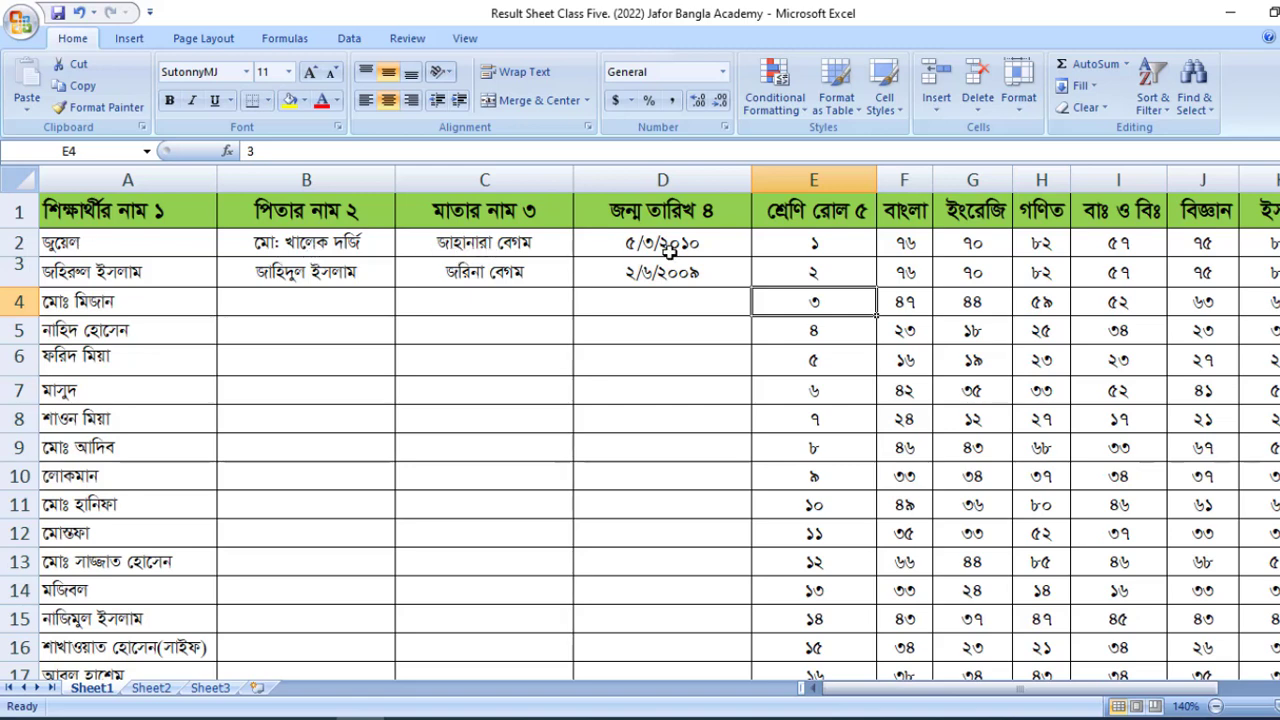
pyautogui.moveTo(812, 689); pyautogui.dragTo(1014, 694)
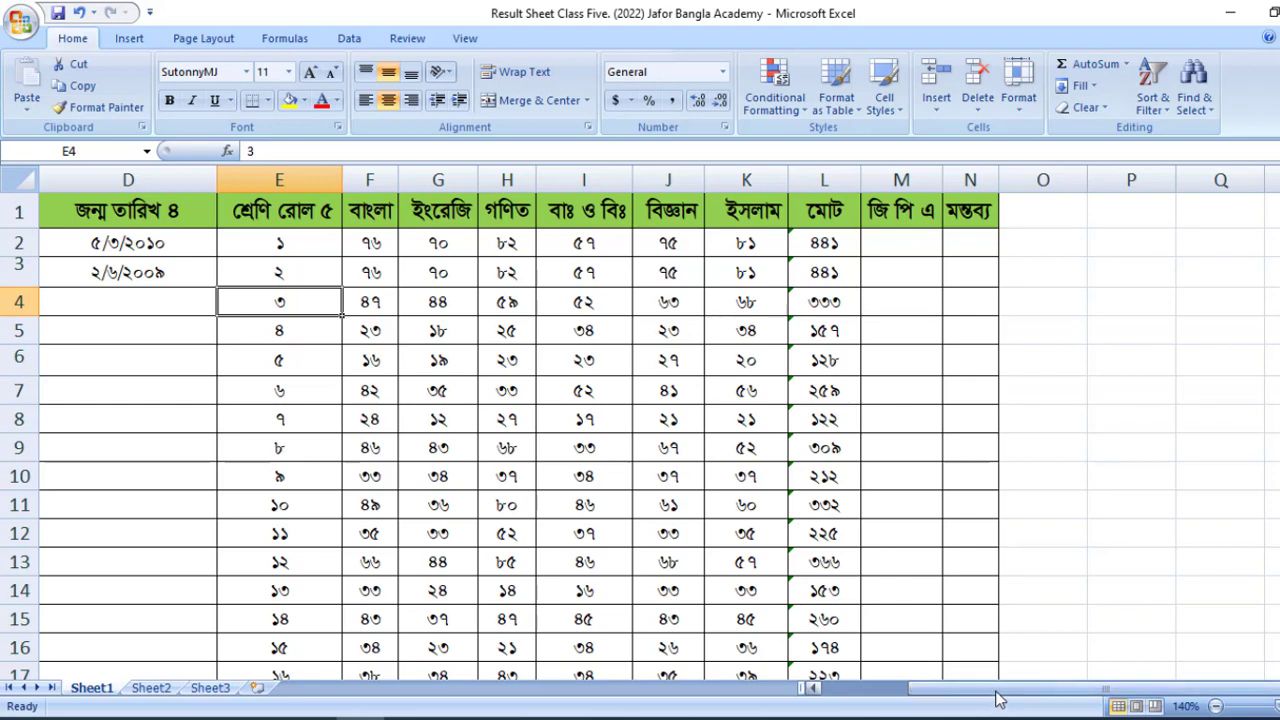
# Switch from the Excel result sheet back to the Word certificate and preview the merged details for record 2.
pyautogui.moveTo(997, 693); pyautogui.dragTo(878, 704)
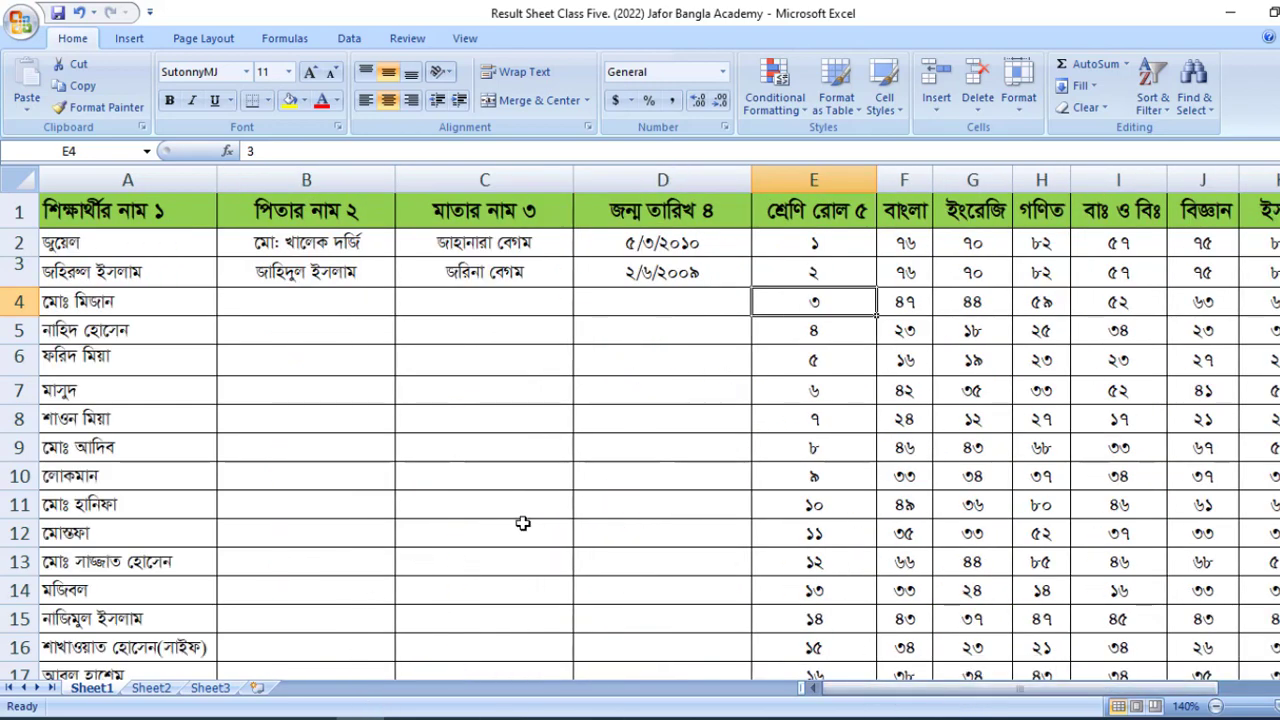
pyautogui.click(318, 718)
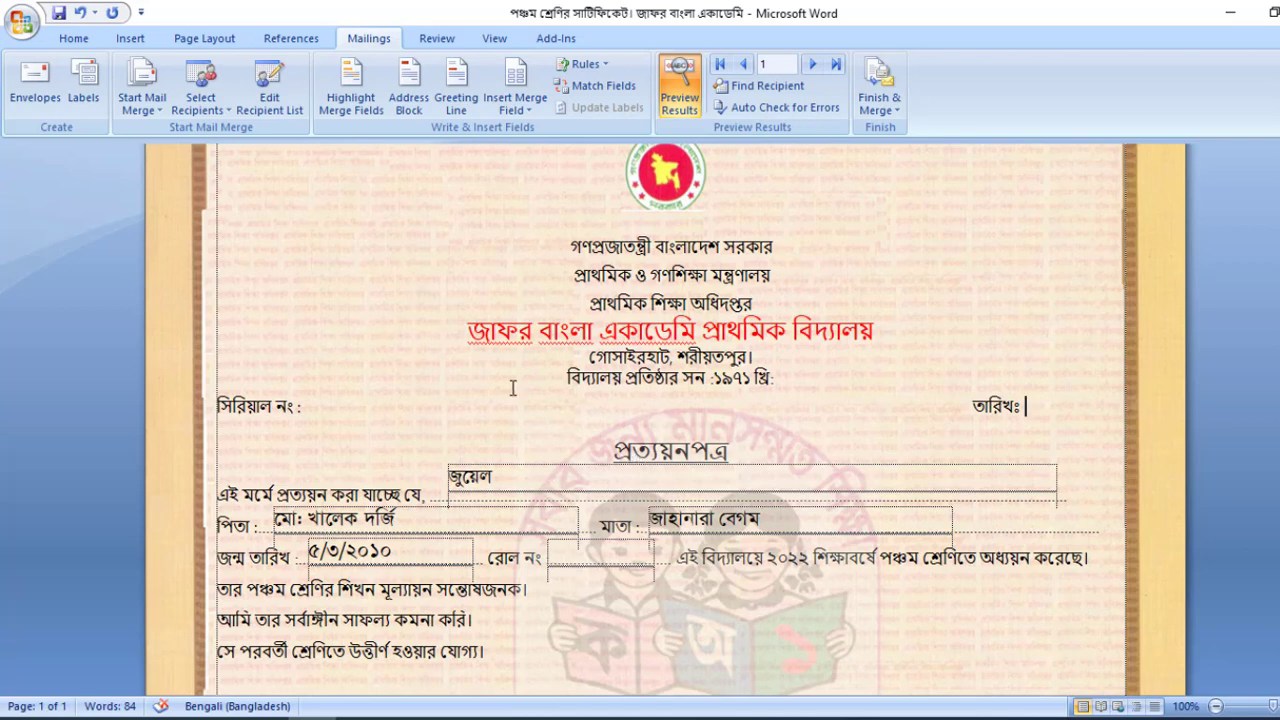
pyautogui.scroll(1, 503, 432)
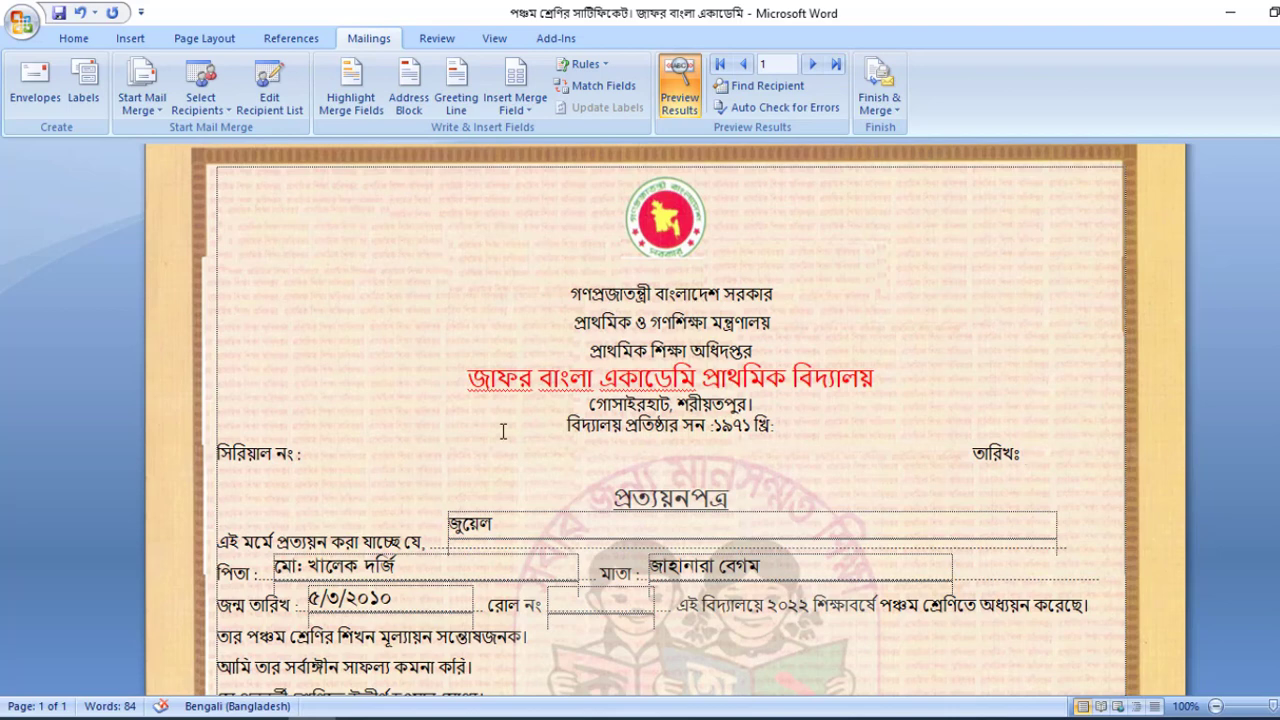
pyautogui.click(813, 65)
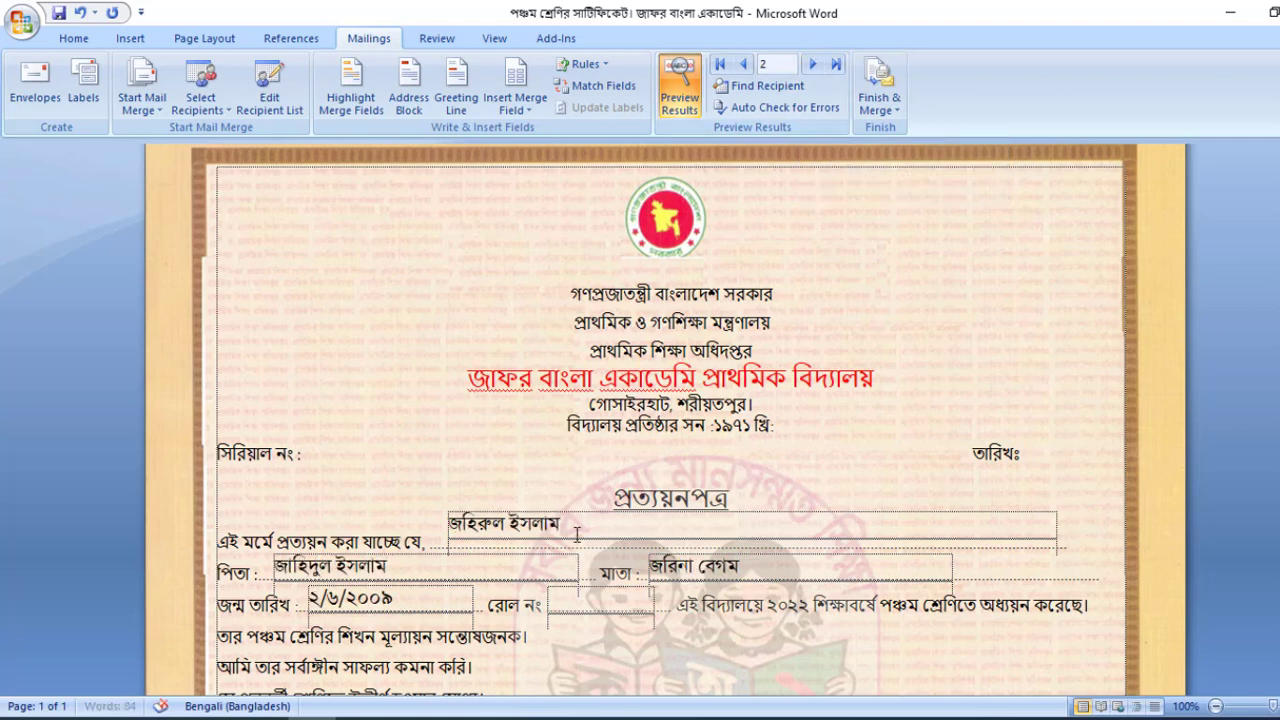
pyautogui.scroll(-1, 577, 535)
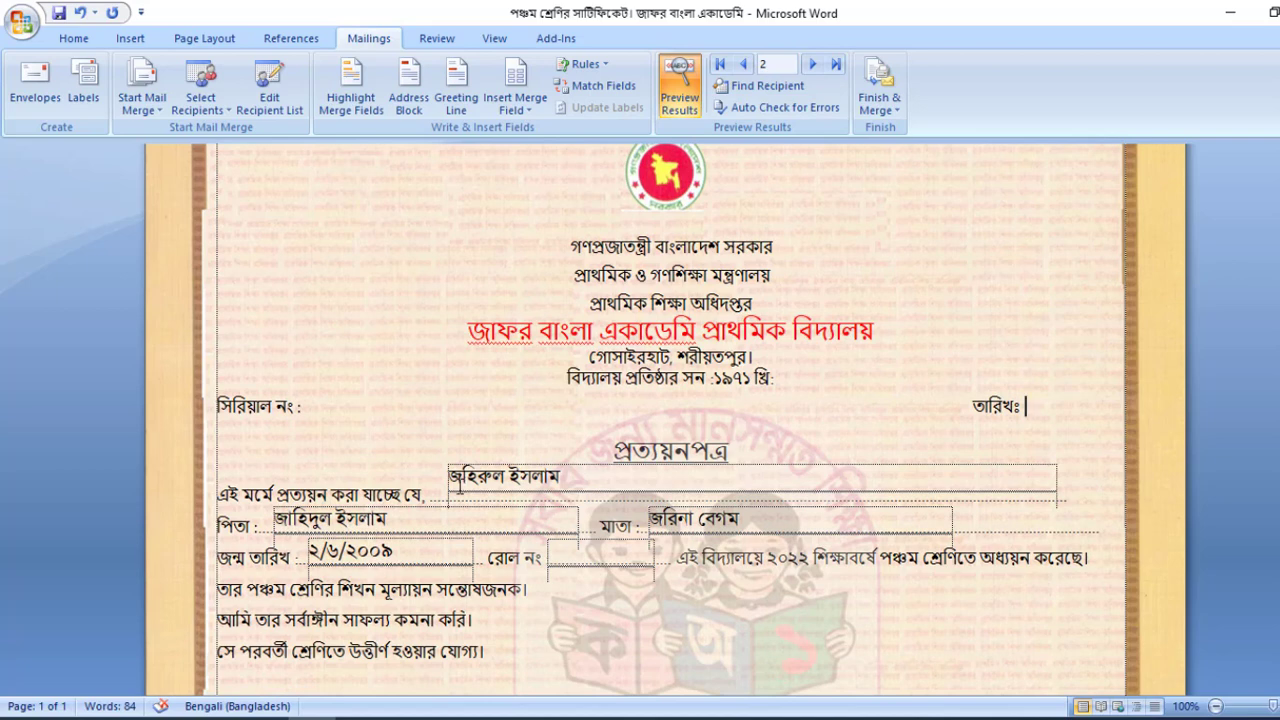
pyautogui.scroll(2, 459, 485)
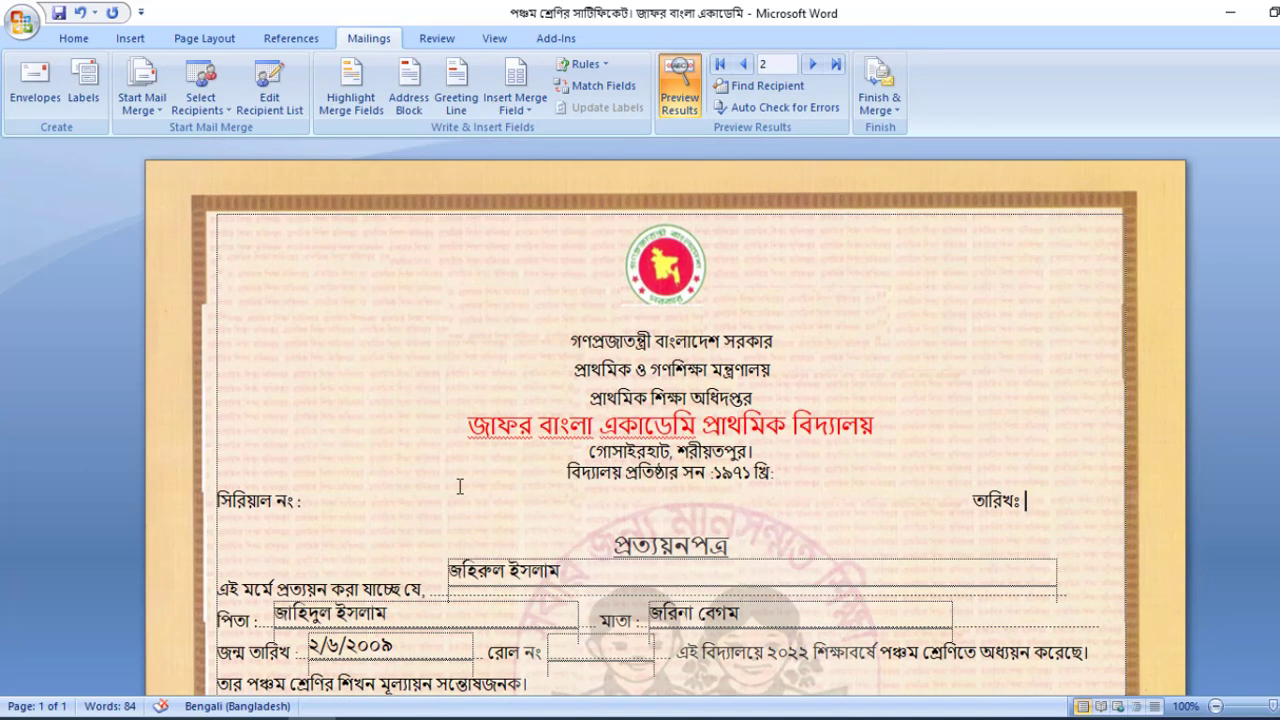
pyautogui.scroll(-1, 459, 485)
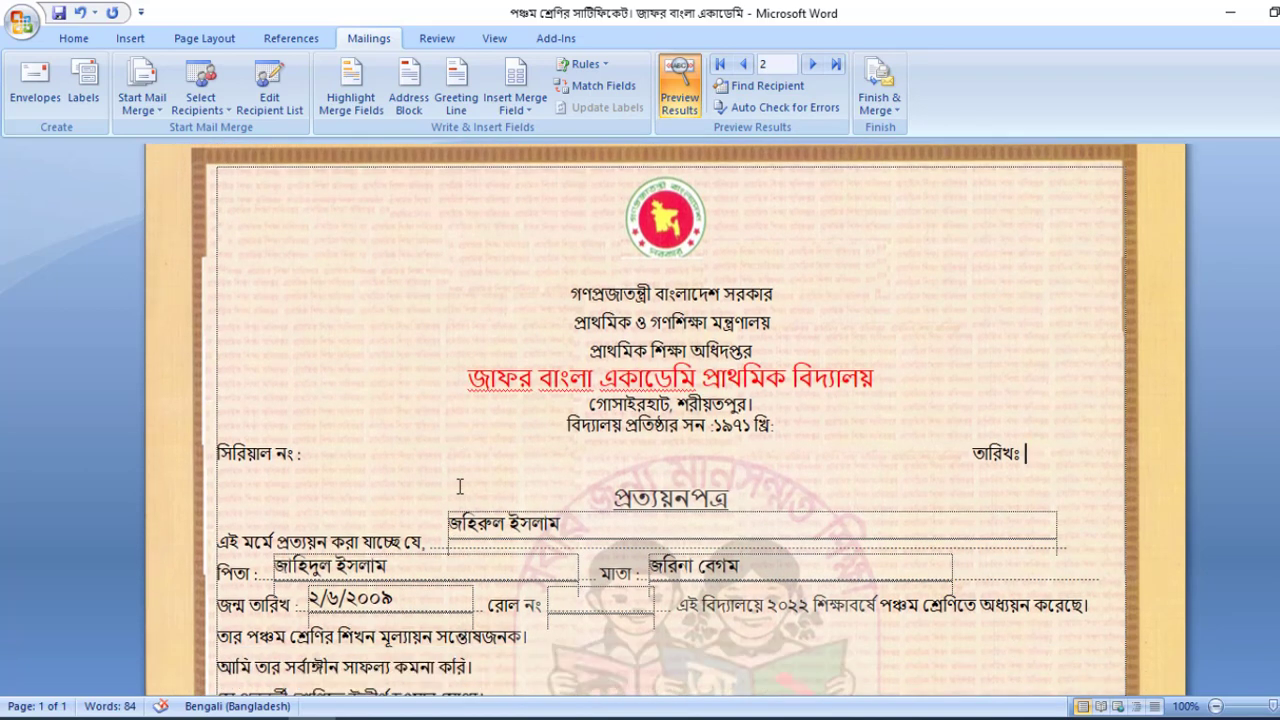
pyautogui.scroll(1, 459, 486)
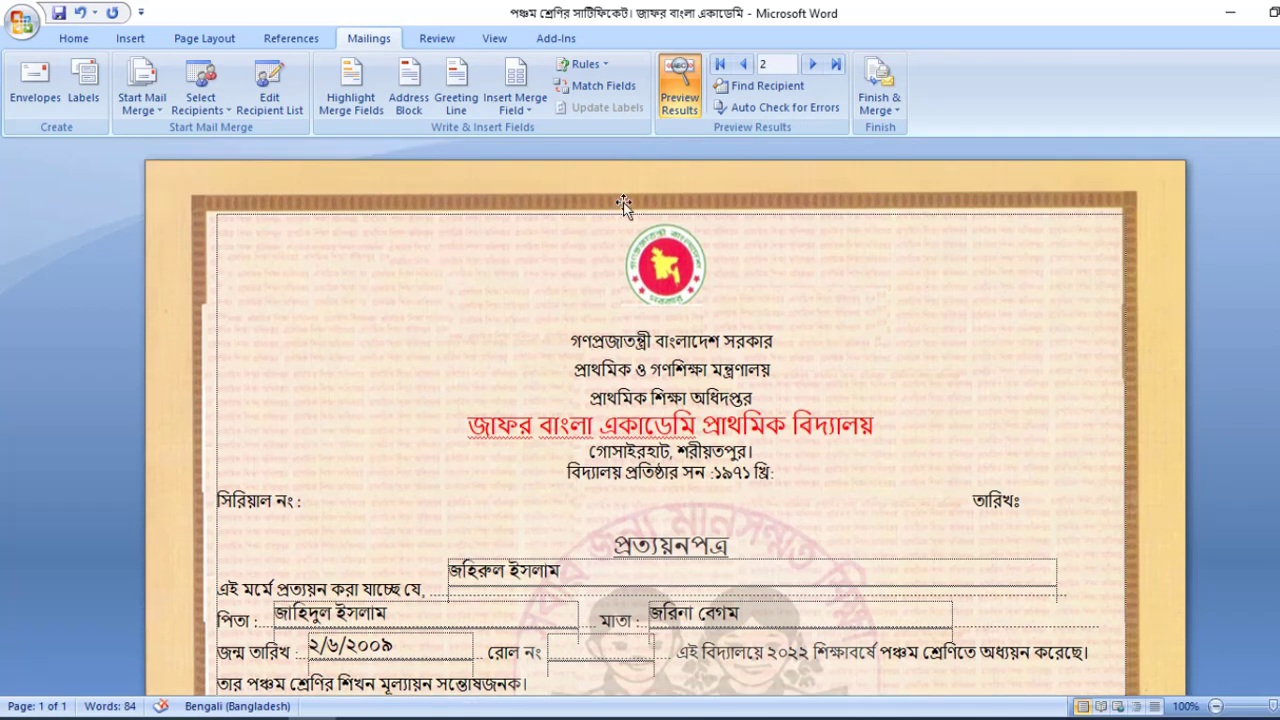
# Finish the mail merge by merging all records into a new document of individually editable certificates.
pyautogui.click(895, 113)
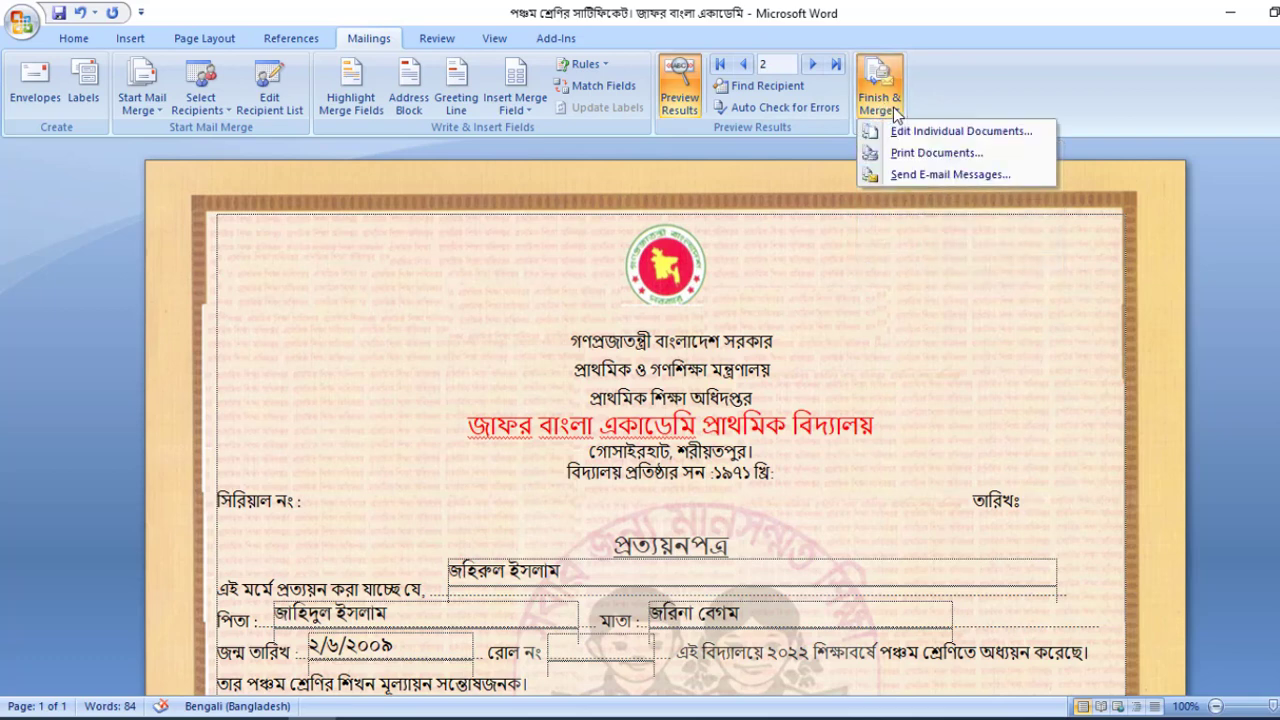
pyautogui.click(984, 133)
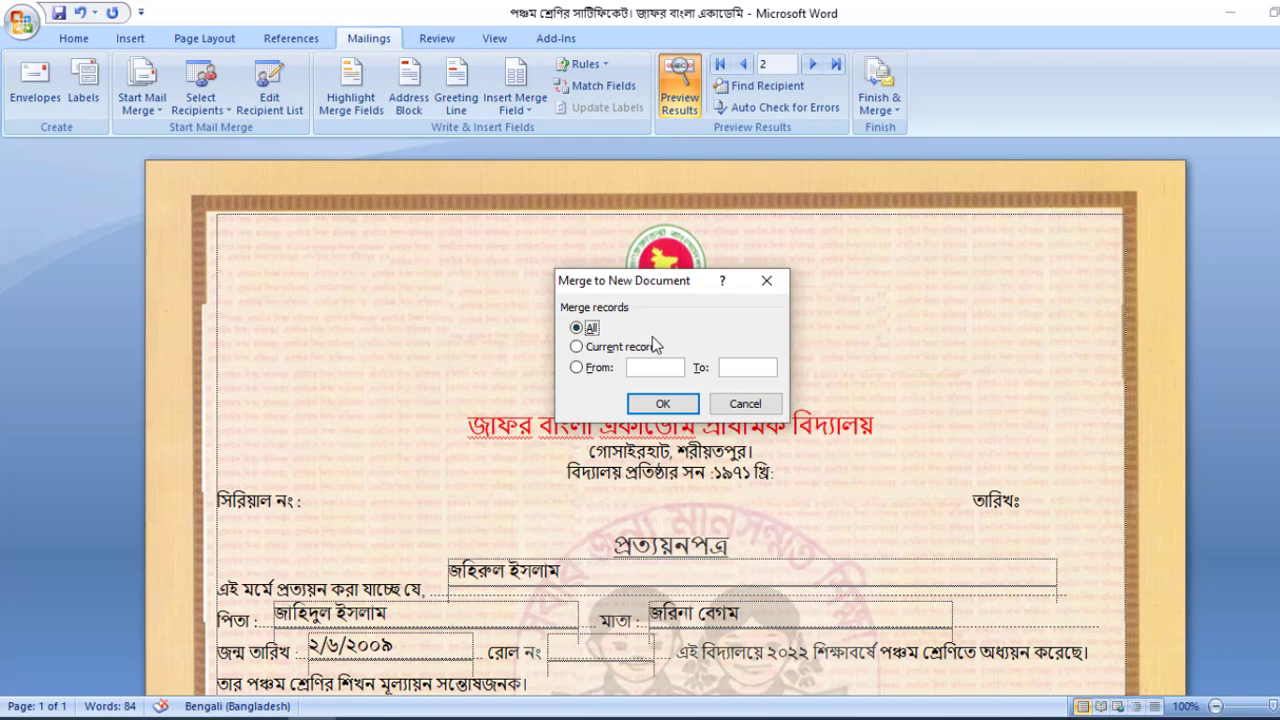
pyautogui.click(665, 405)
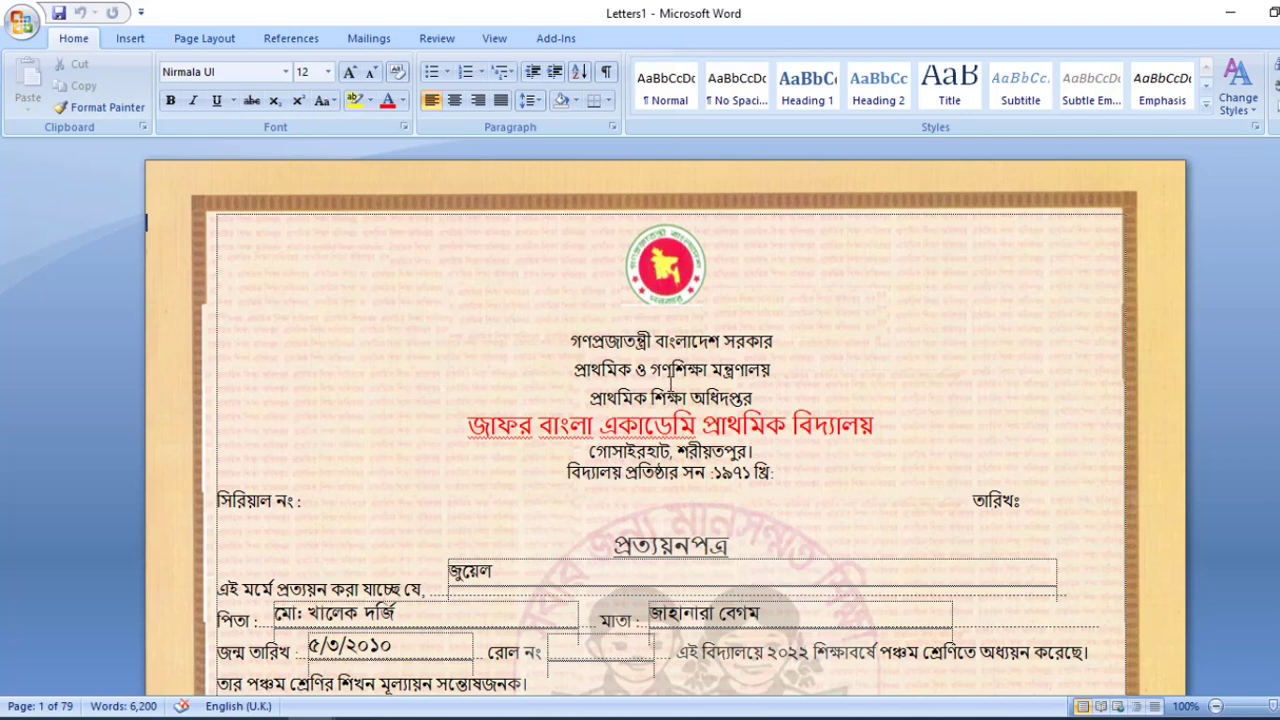
# Examine the first few student certificates in the new merged document.
pyautogui.scroll(-3, 672, 387)
pyautogui.scroll(-2, 672, 387)
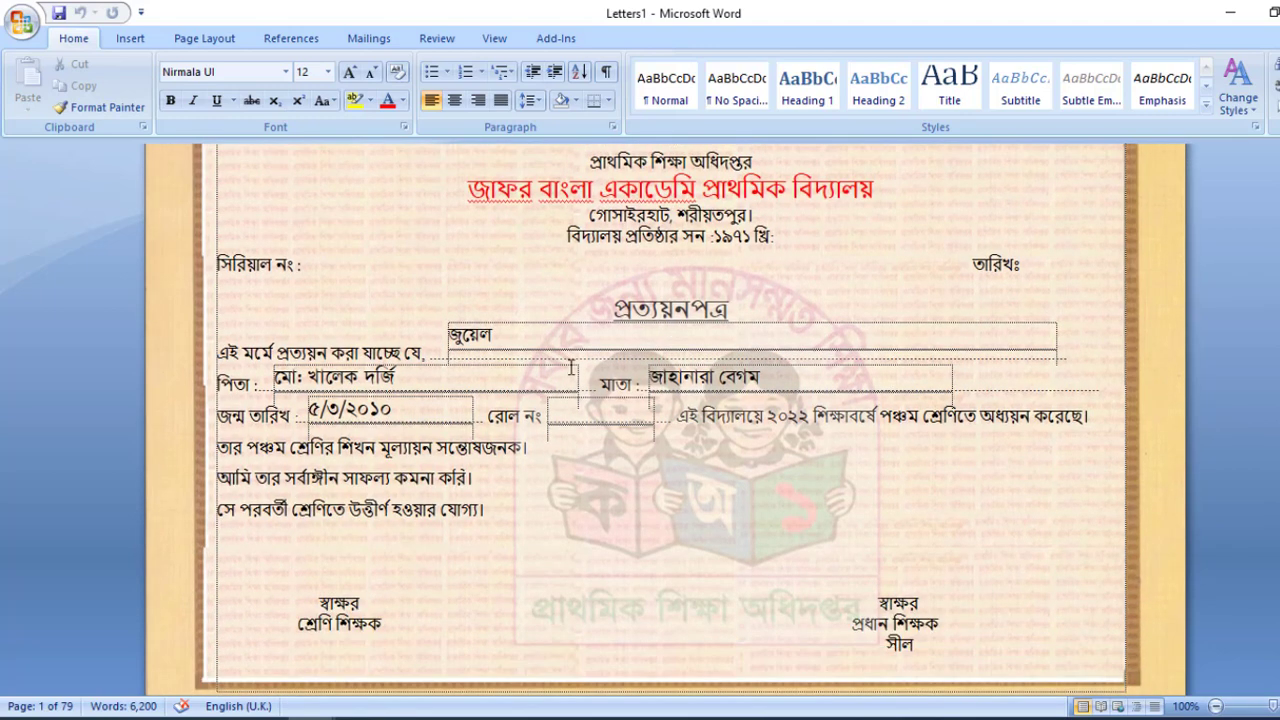
pyautogui.scroll(-10, 524, 367)
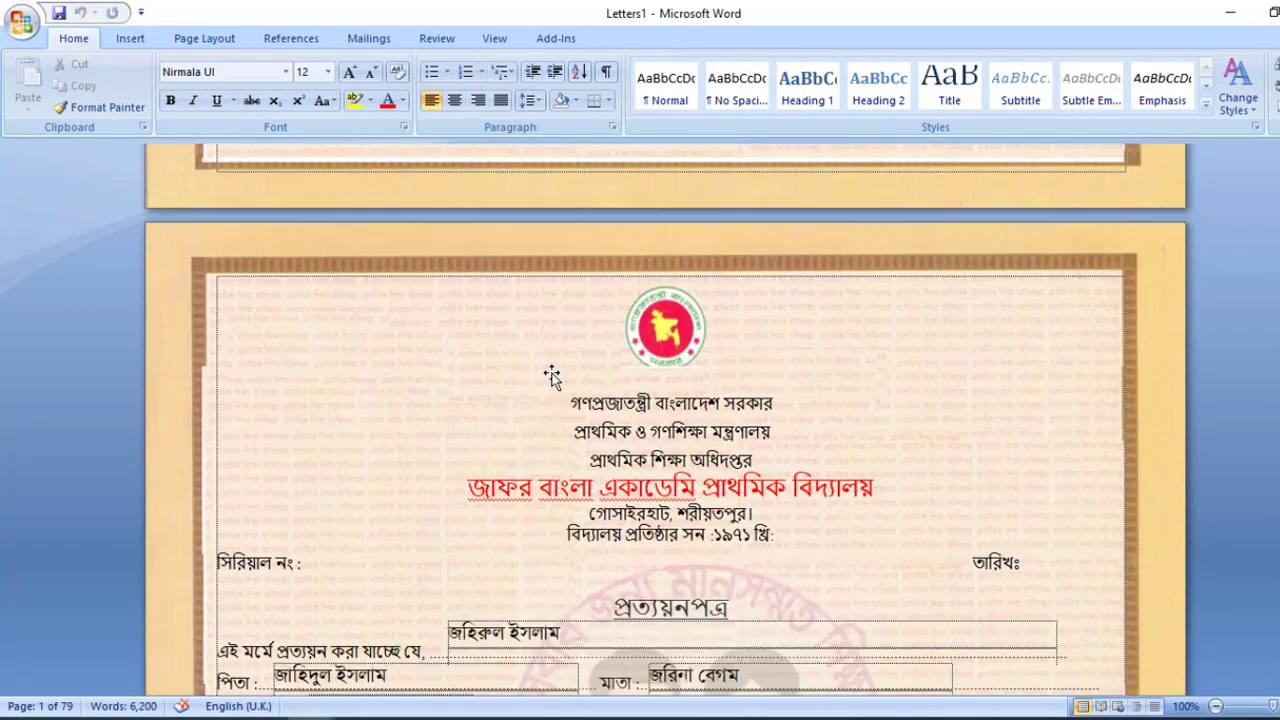
pyautogui.scroll(-4, 612, 483)
pyautogui.scroll(-20, 560, 480)
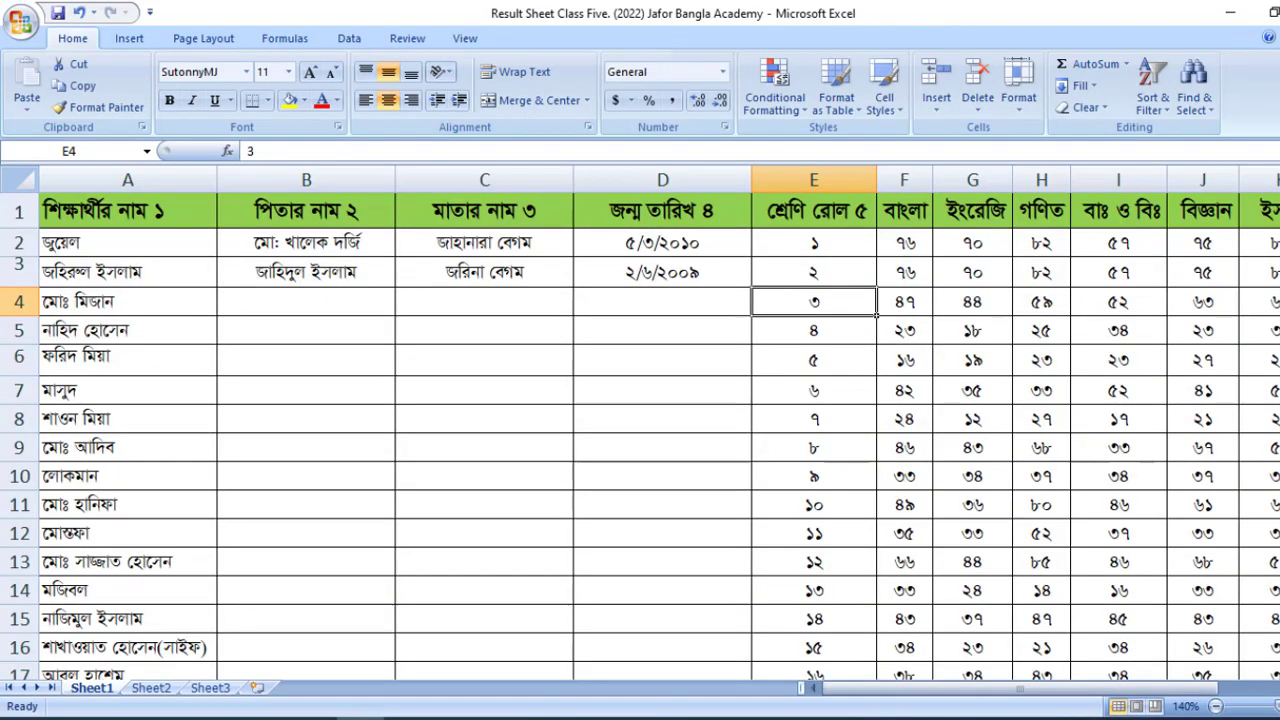
# Switch to the Class Five result sheet in Excel and check the student list through to its last rows.
pyautogui.click(360, 717)
pyautogui.scroll(-8, 176, 428)
pyautogui.scroll(-20, 178, 426)
pyautogui.scroll(10, 180, 424)
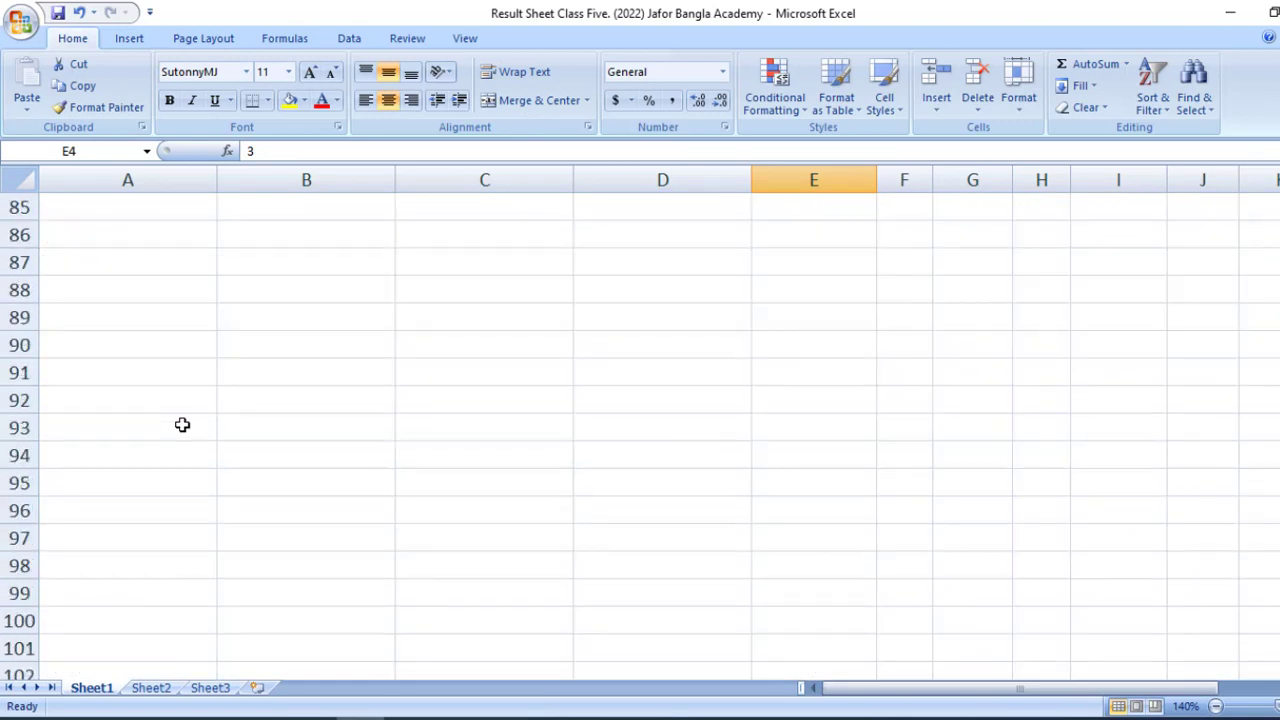
pyautogui.scroll(8, 151, 400)
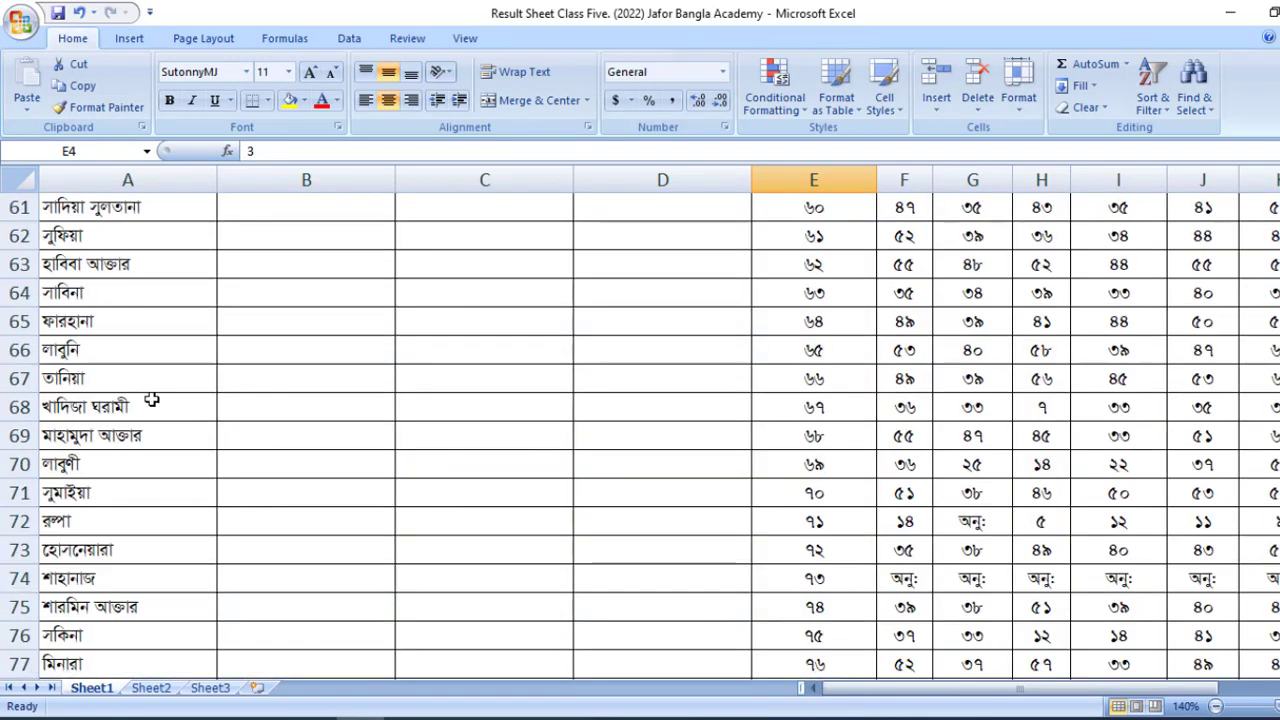
pyautogui.scroll(16, 150, 400)
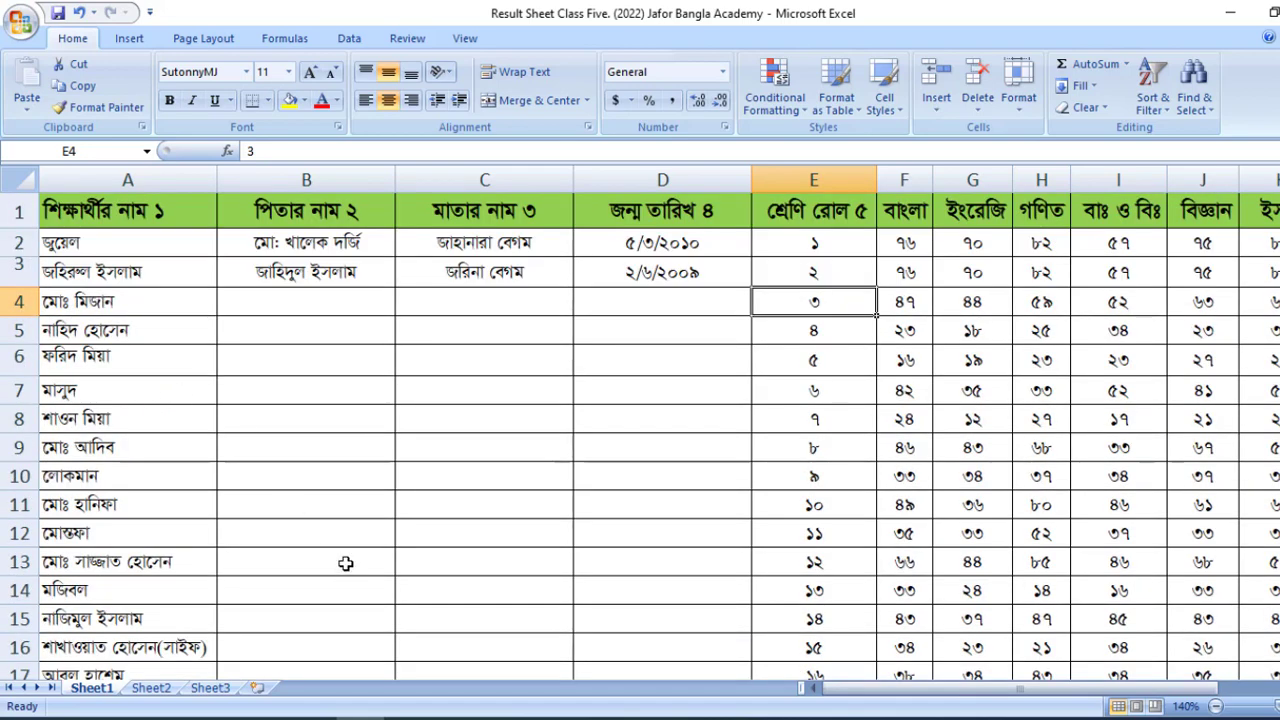
# Switch to the merged Letters1 document in Word and examine the certificates through to the last student's page.
pyautogui.moveTo(311, 718)
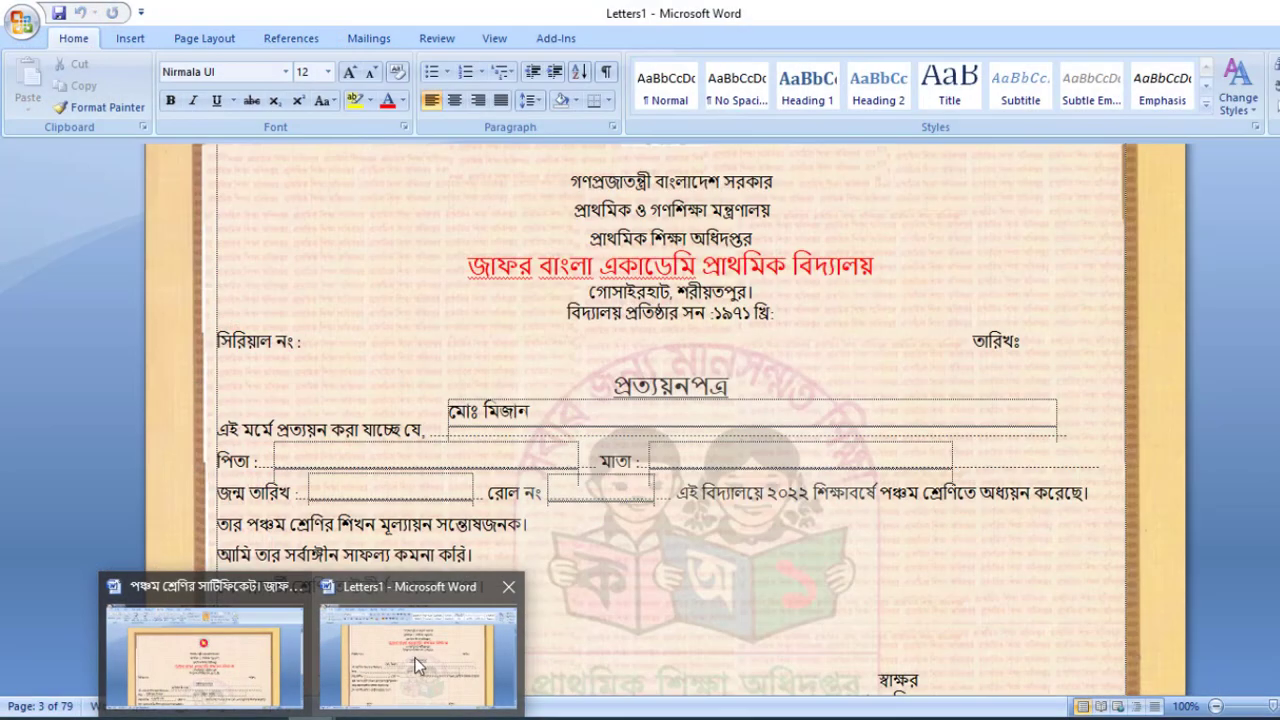
pyautogui.click(418, 665)
pyautogui.scroll(-15, 509, 509)
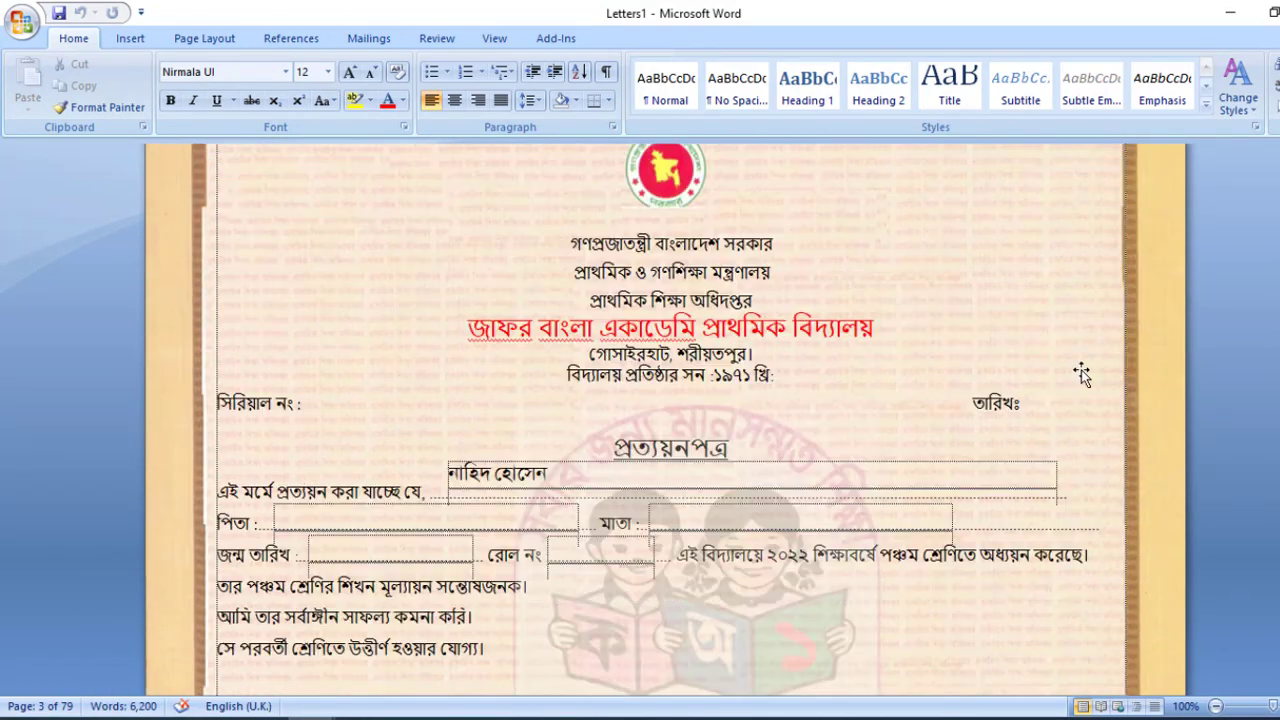
pyautogui.scroll(-20, 903, 601)
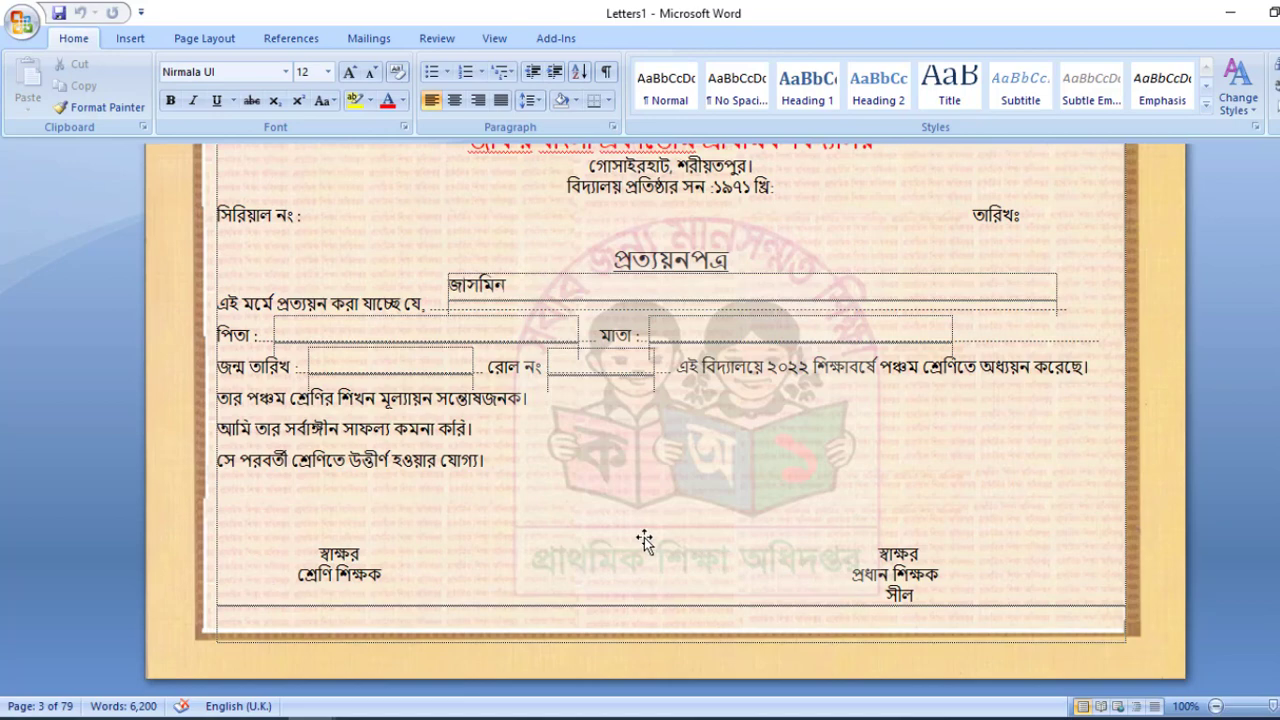
pyautogui.scroll(1, 645, 540)
pyautogui.click(477, 332)
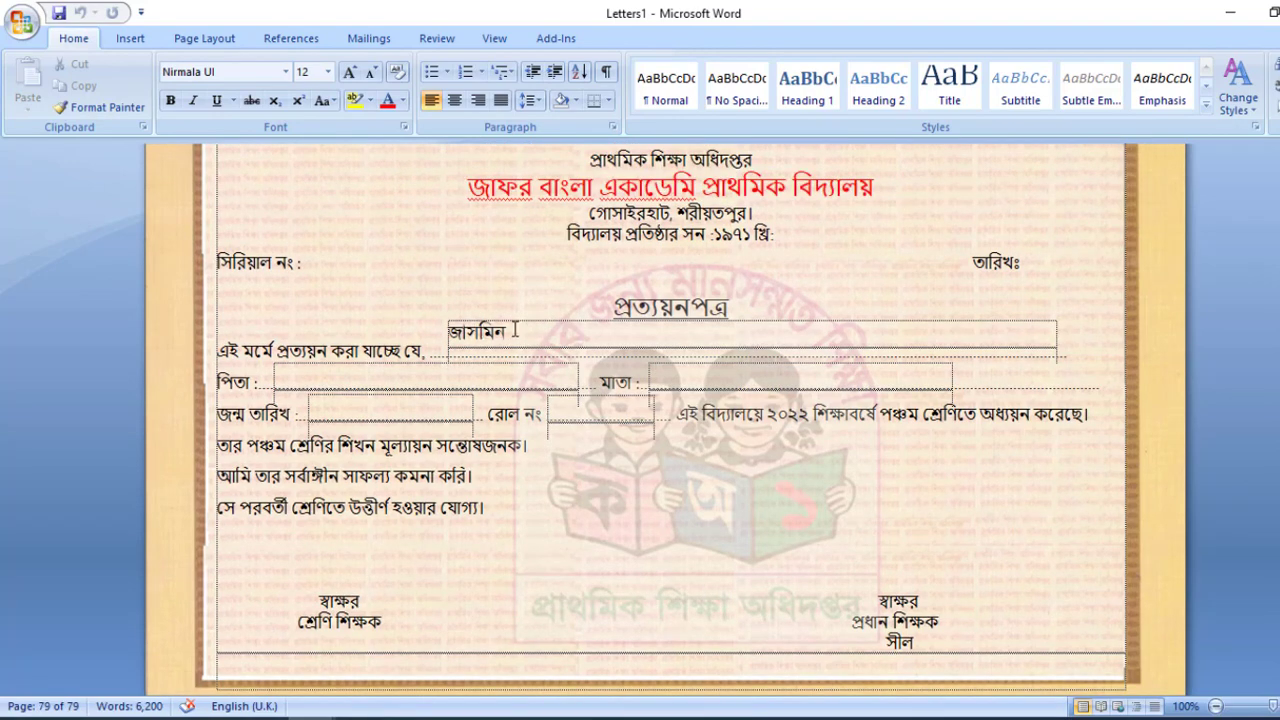
# Review the merged certificates backwards from the last page and return to the first page.
pyautogui.scroll(2, 514, 330)
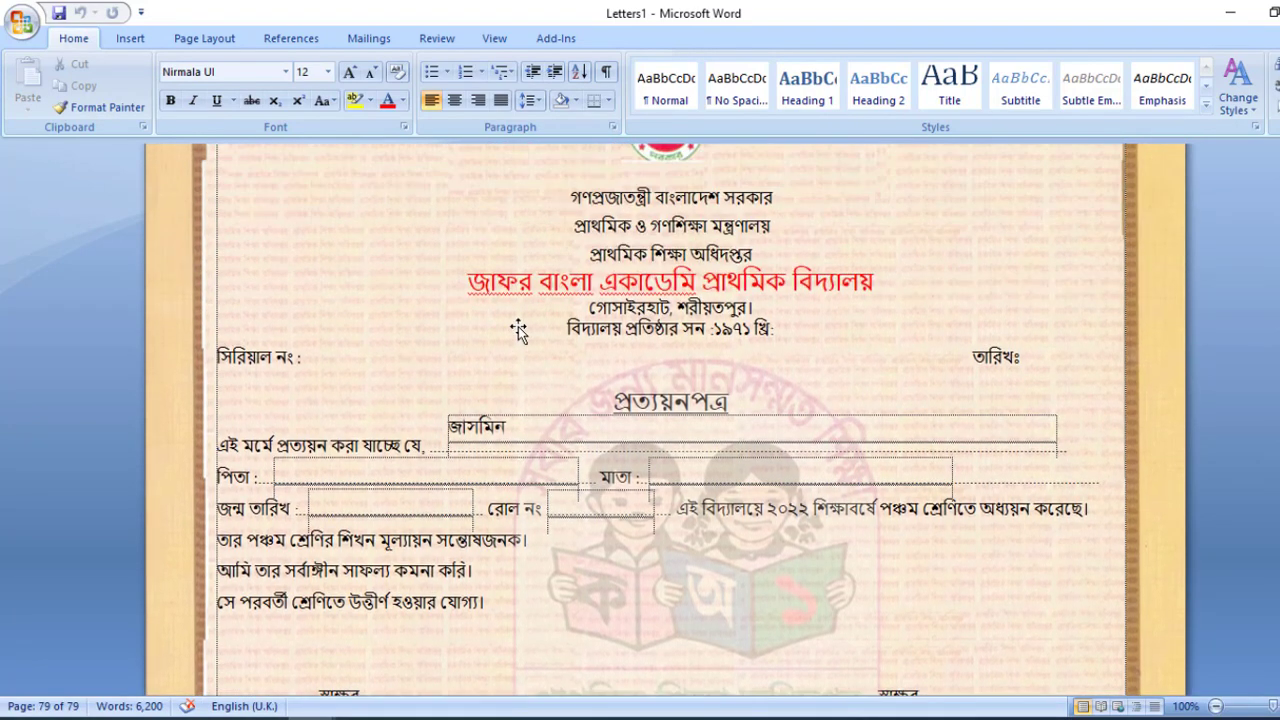
pyautogui.scroll(20, 518, 326)
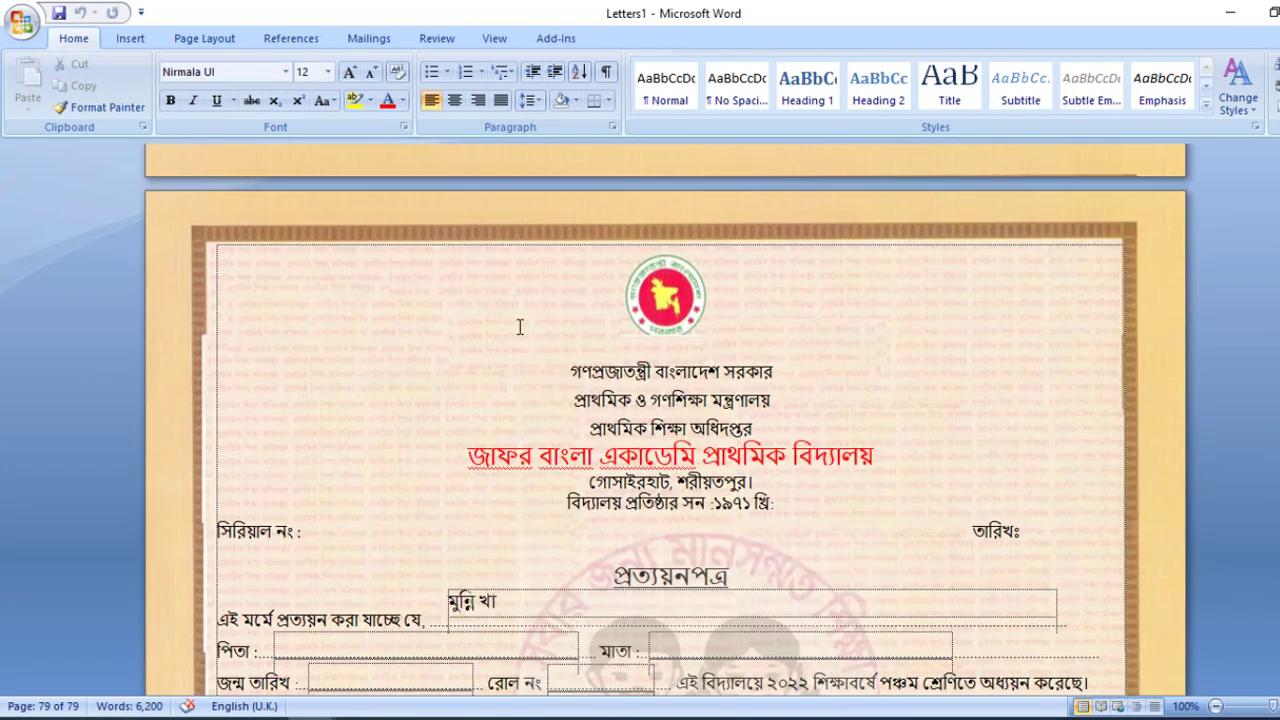
pyautogui.scroll(20, 518, 326)
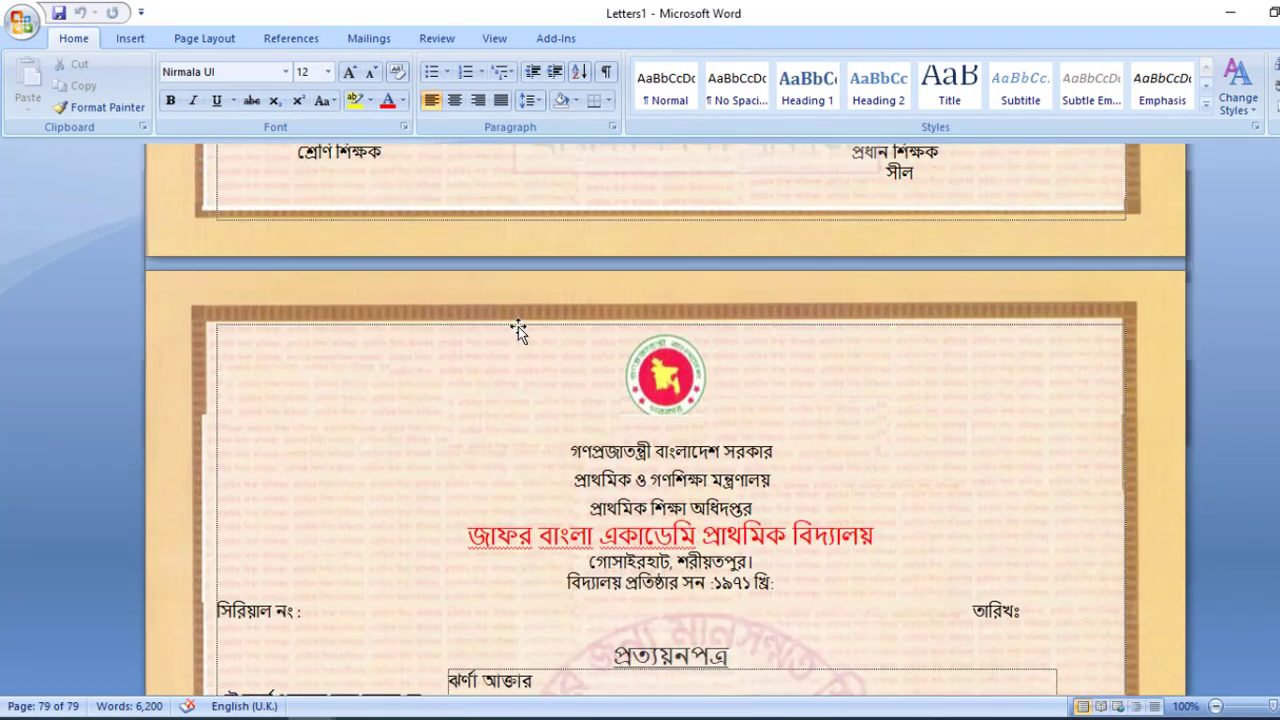
pyautogui.moveTo(1278, 611); pyautogui.dragTo(1278, 172)
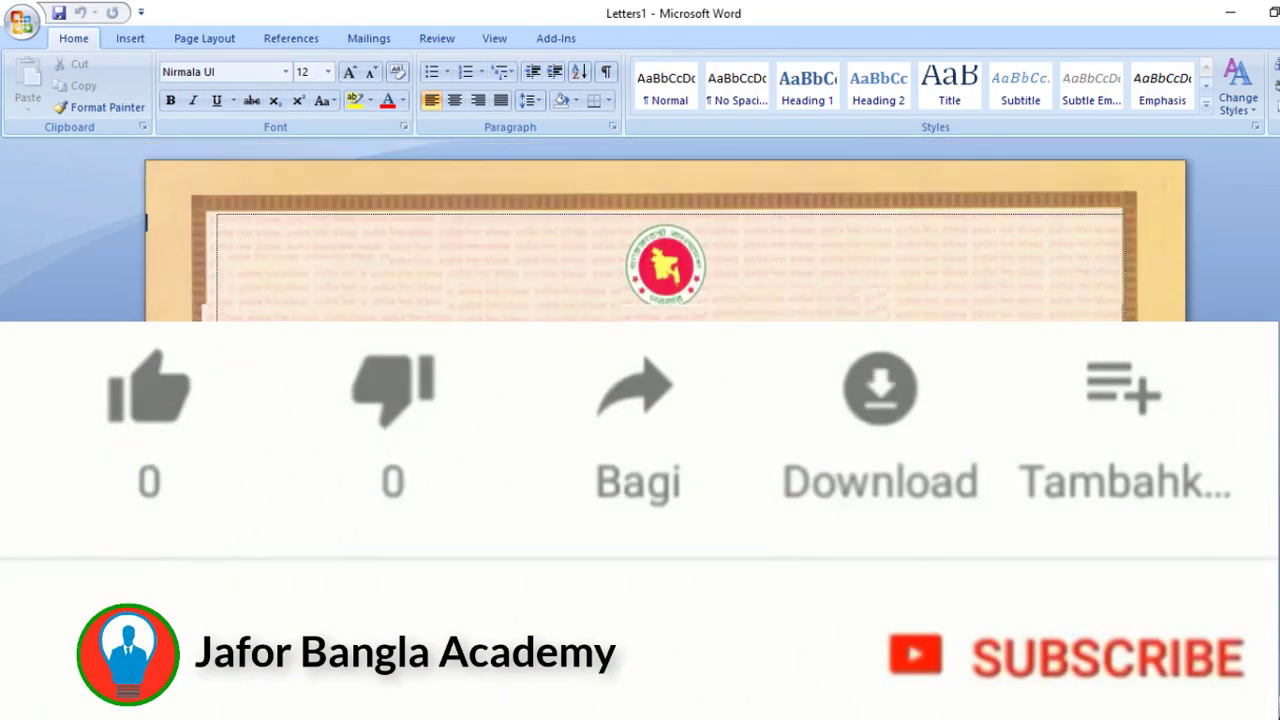